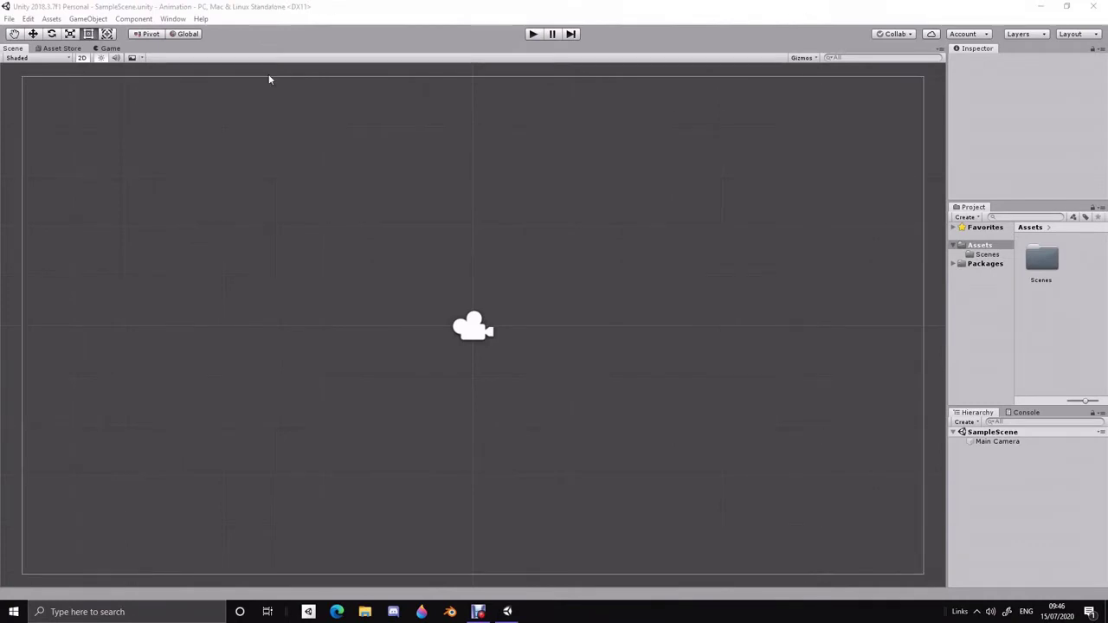
Create a UI Text object in the Hierarchy, adding a Canvas and EventSystem, and keep the name Text.
scroll(606, 325, "down", 3)
middle_click_drag(656, 349, 459, 366)
scroll(460, 366, "down", 2)
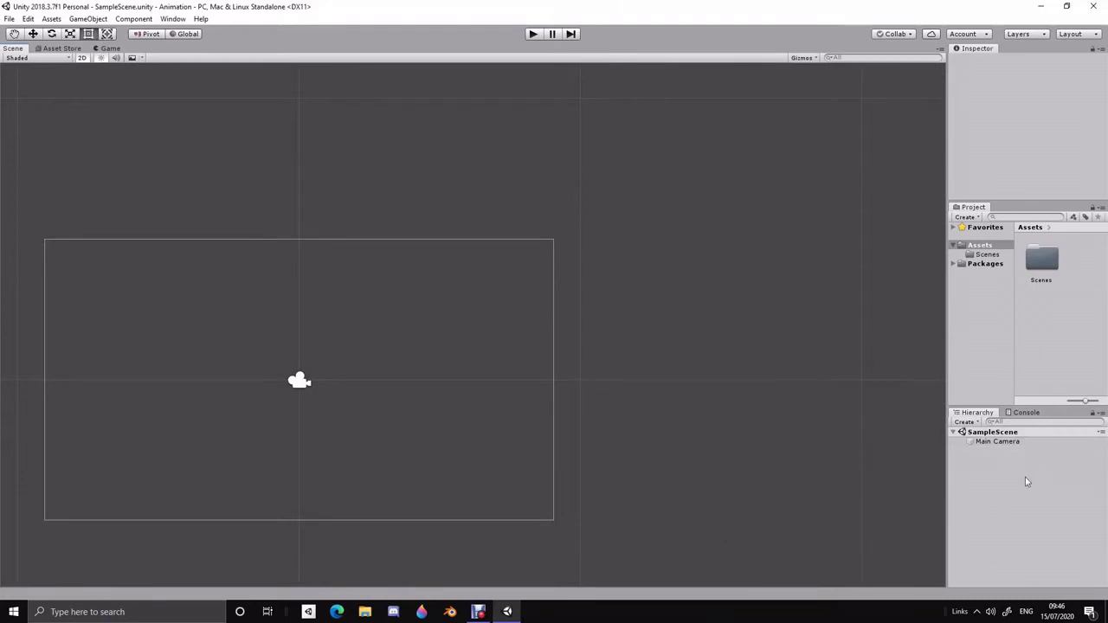
right_click(974, 472)
mouse_move(1017, 446)
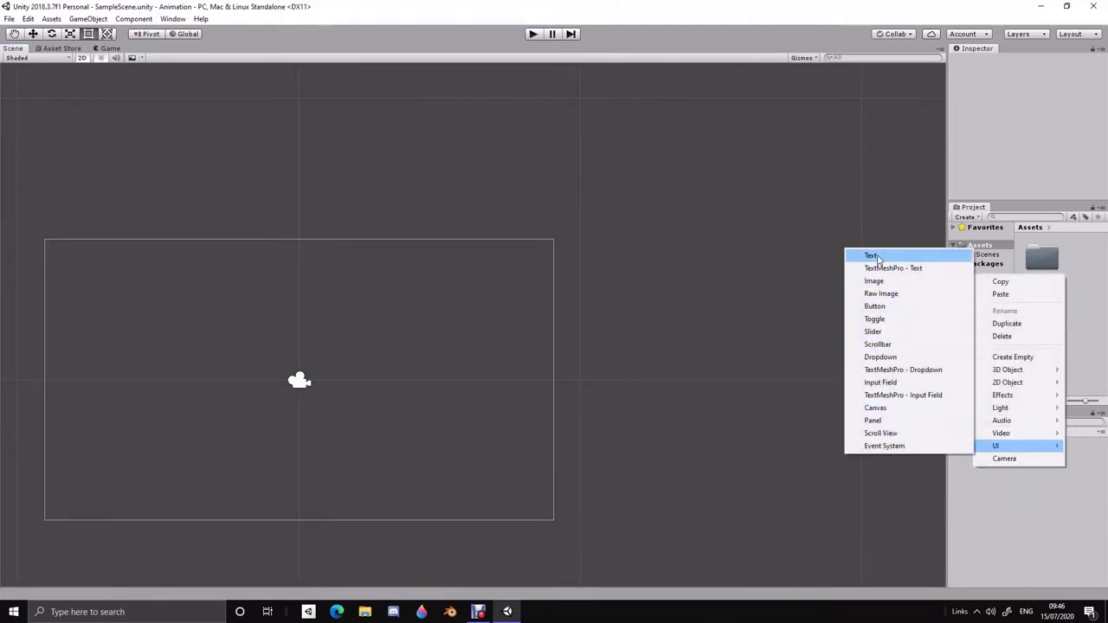
left_click(876, 257)
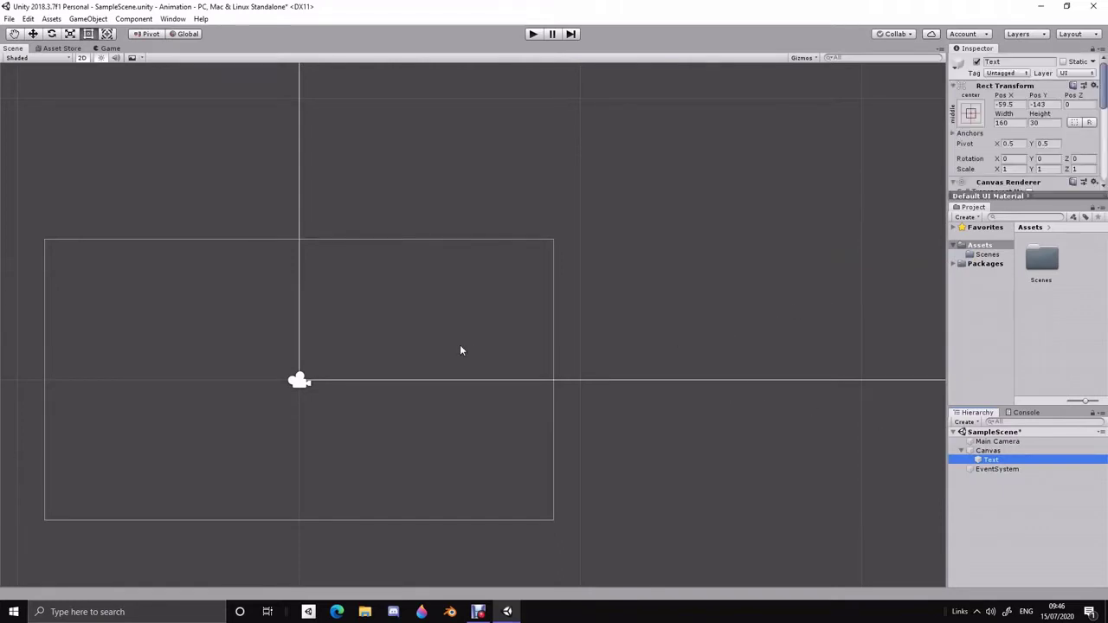
left_click(991, 464)
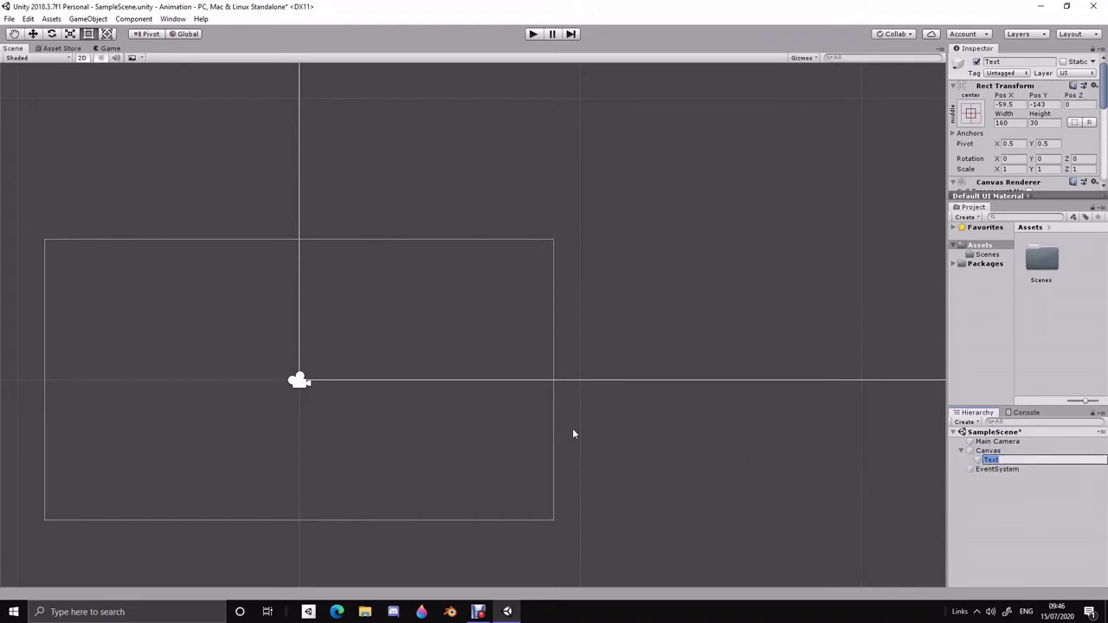
type("f")
left_click(1019, 519)
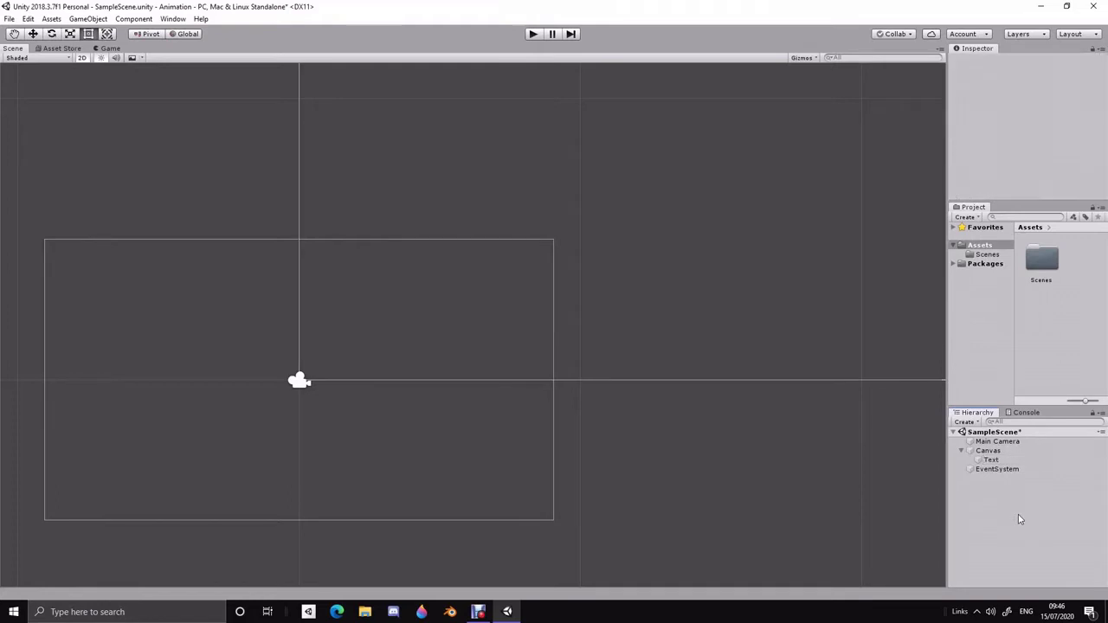
Frame the Text and apply the top-centre anchor preset with Shift+Alt, setting pivot and position.
left_click(991, 460)
key("f")
scroll(454, 402, "down", 2)
scroll(434, 338, "down", 2)
scroll(434, 342, "down", 2)
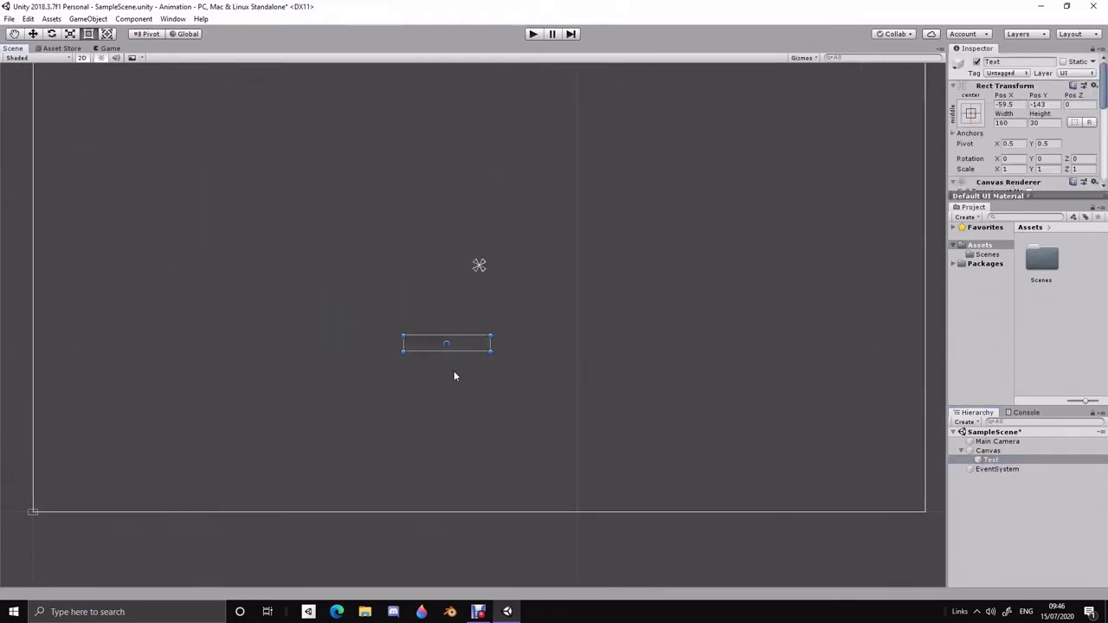
scroll(454, 376, "down", 1)
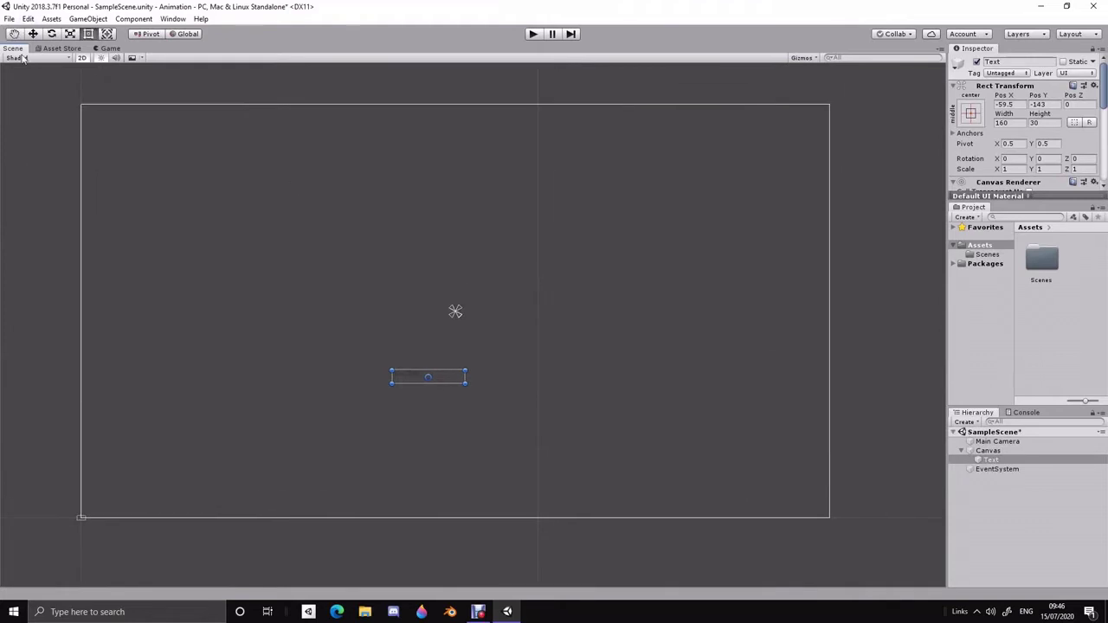
left_click(969, 109)
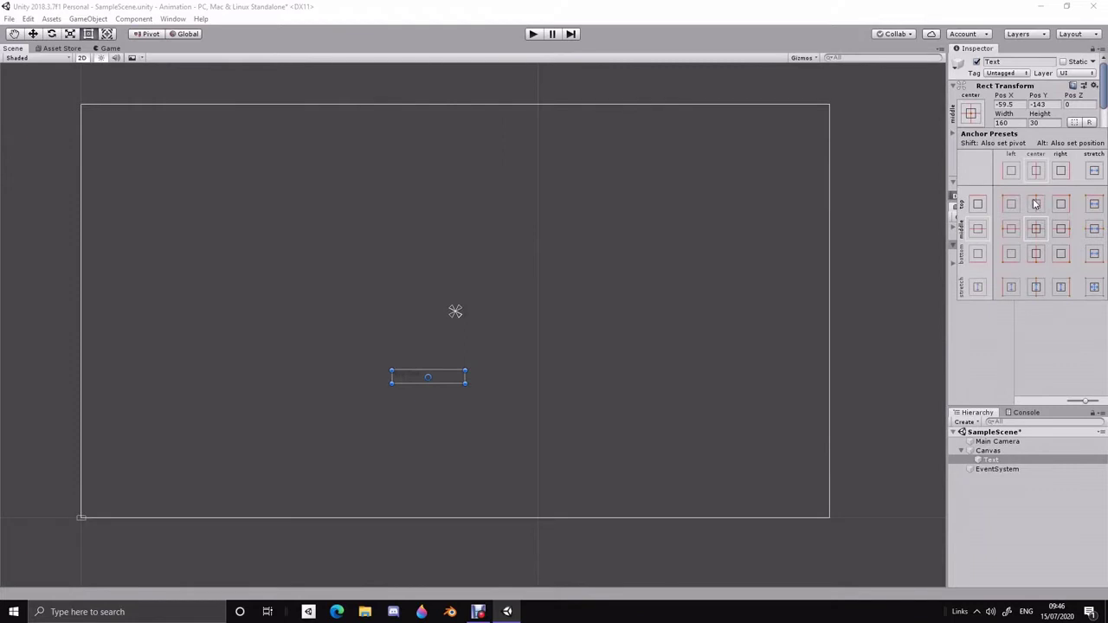
key("alt")
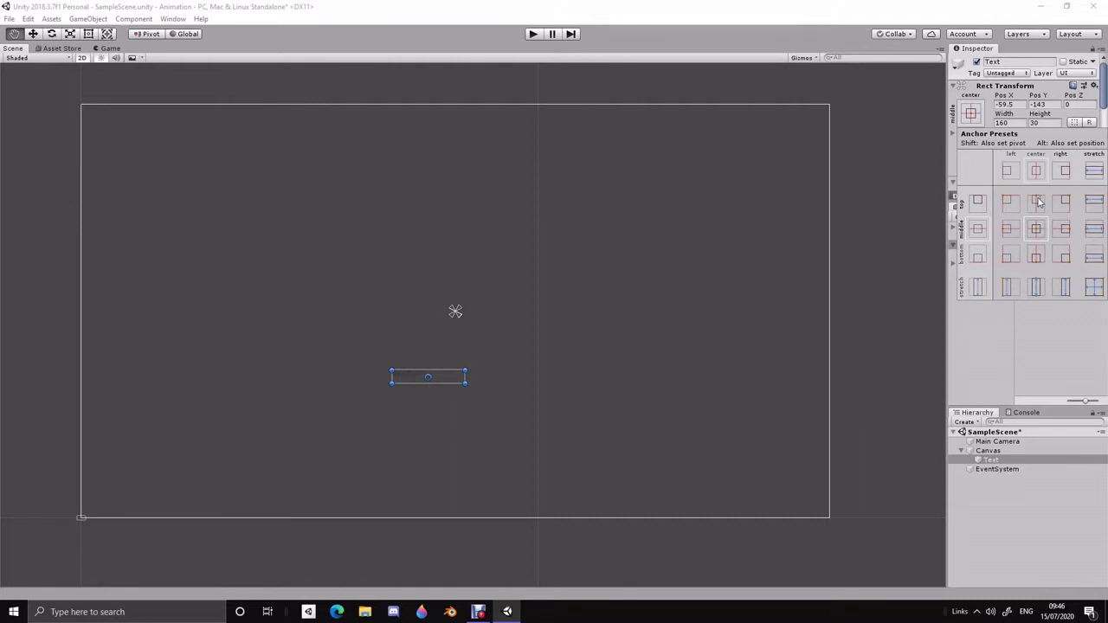
left_click(1039, 202, "alt")
scroll(359, 135, "down", 1)
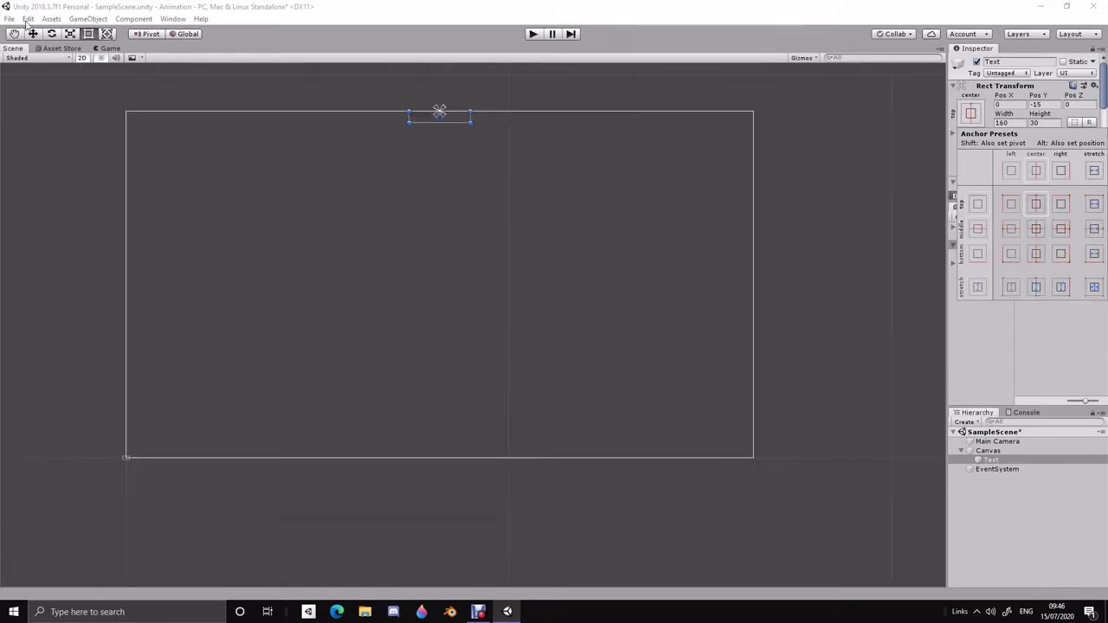
Move the Text up above the canvas's top edge to Y 130.
left_click(34, 36)
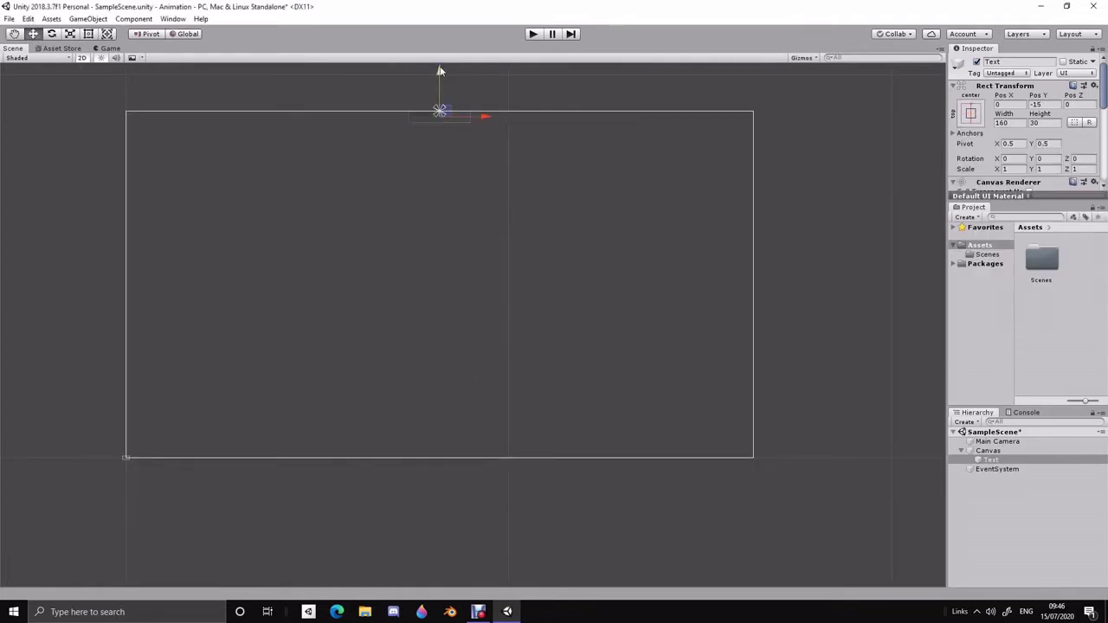
left_click_drag(440, 71, 440, 17)
scroll(493, 278, "down", 1)
scroll(492, 283, "down", 1)
scroll(1032, 129, "down", 3)
scroll(1032, 129, "down", 3)
scroll(1035, 134, "down", 2)
scroll(1071, 139, "up", 2)
Set the Text alignment to centre/middle and its colour to black.
left_click(1041, 122)
left_click(1079, 122)
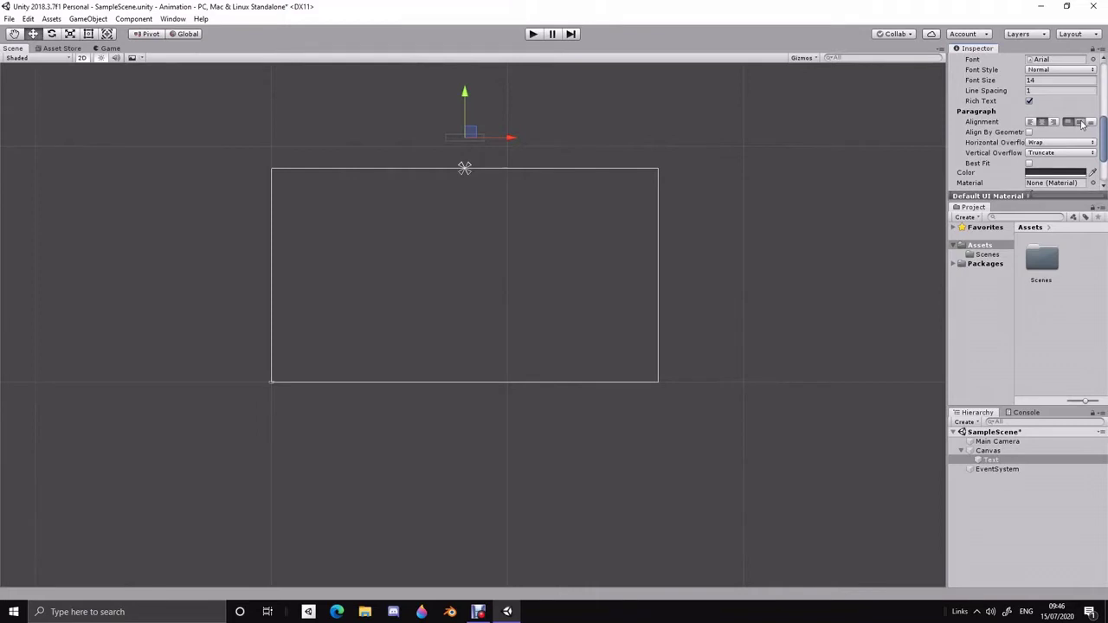
left_click(1049, 174)
left_click_drag(38, 226, 40, 241)
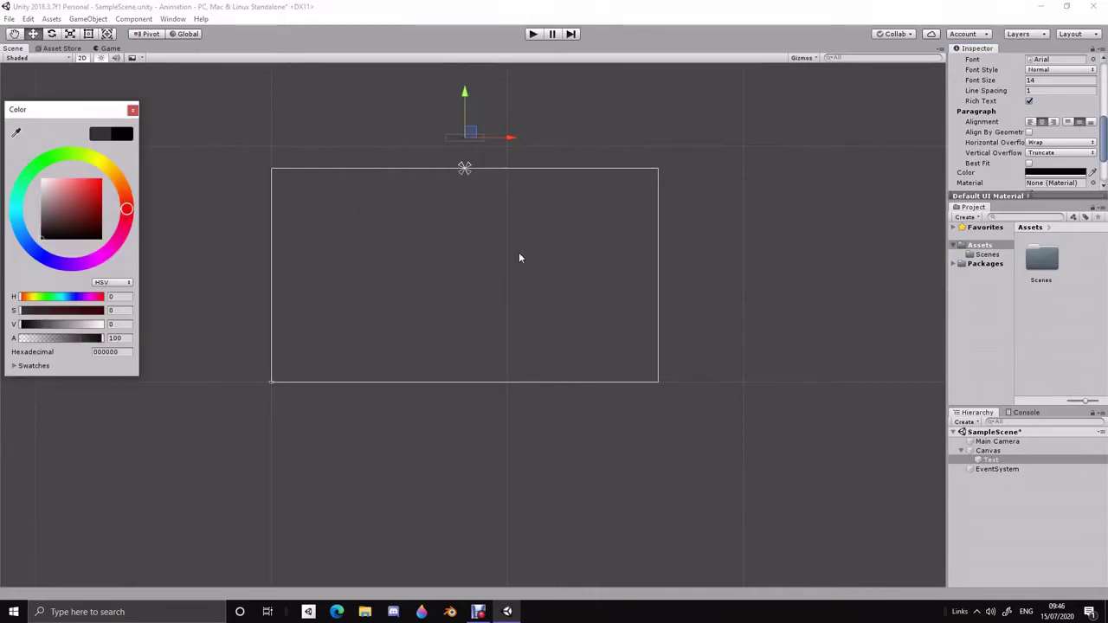
scroll(692, 294, "up", 1)
scroll(1082, 111, "up", 3)
scroll(1082, 110, "up", 2)
left_click(996, 164)
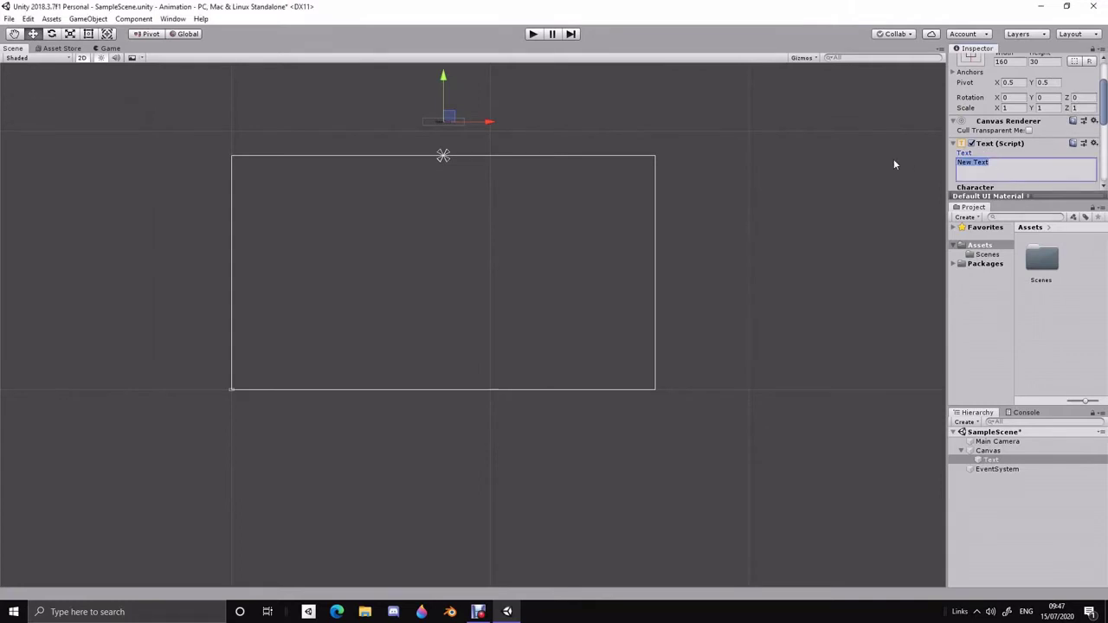
Change the text content to 'Hello' and raise its font size to 27.
type("Hello")
left_click(404, 468)
middle_click_drag(404, 468, 399, 611)
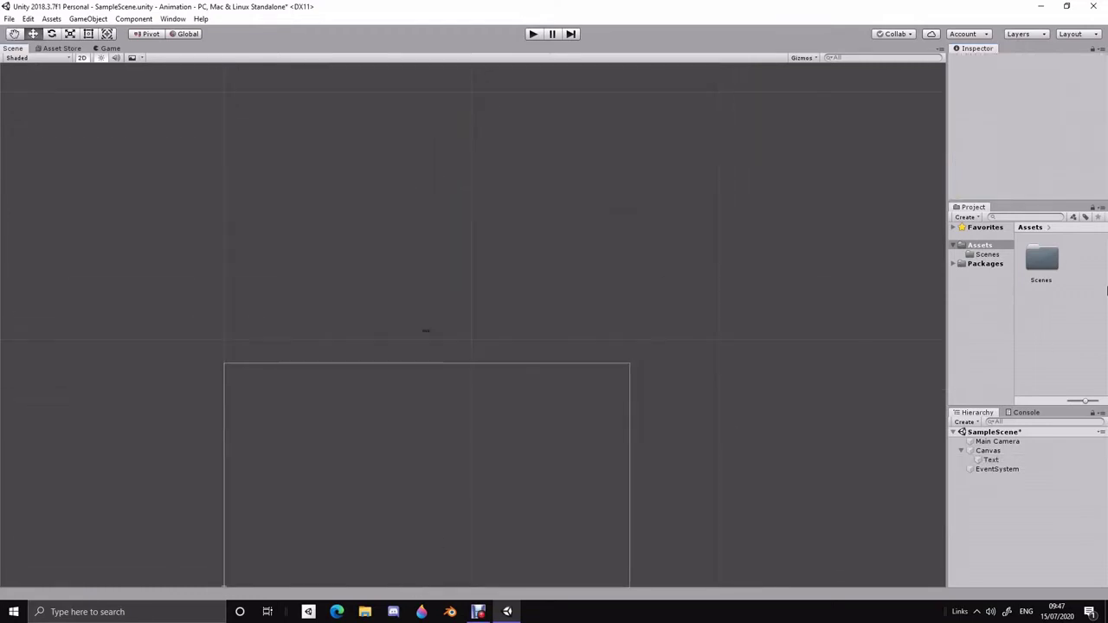
left_click(992, 460)
scroll(1039, 123, "down", 5)
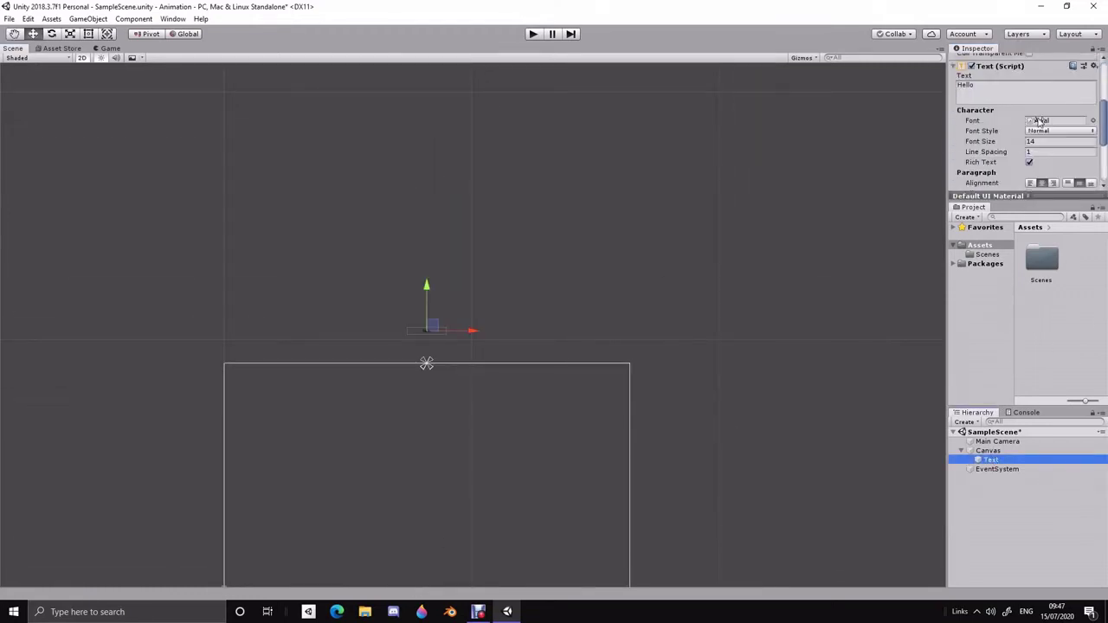
left_click(1039, 141)
type("27")
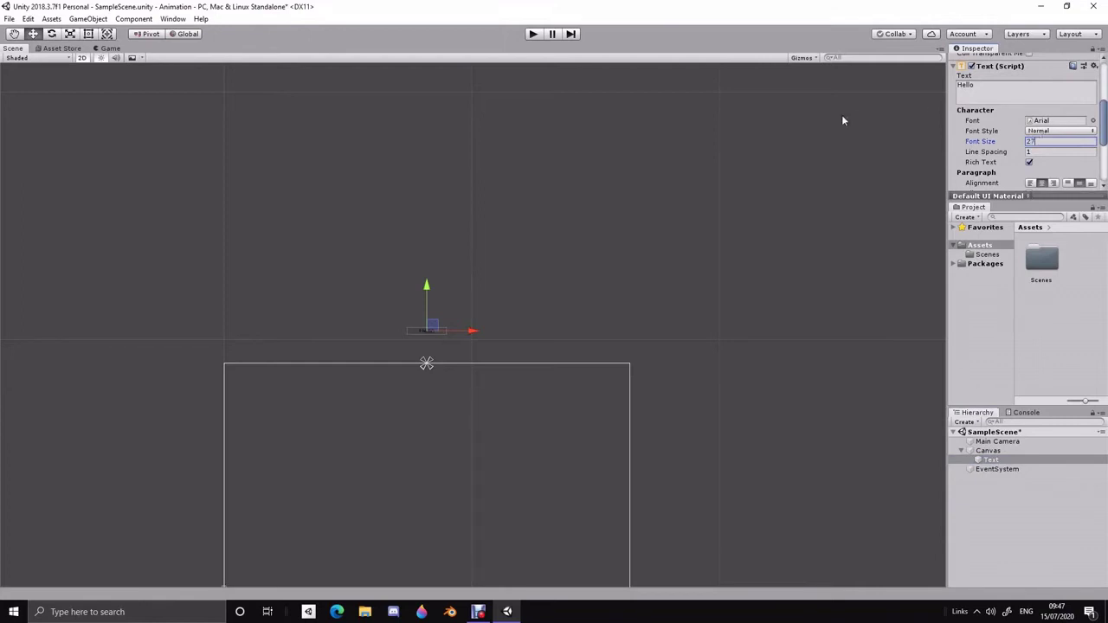
left_click(299, 403)
scroll(298, 403, "up", 2)
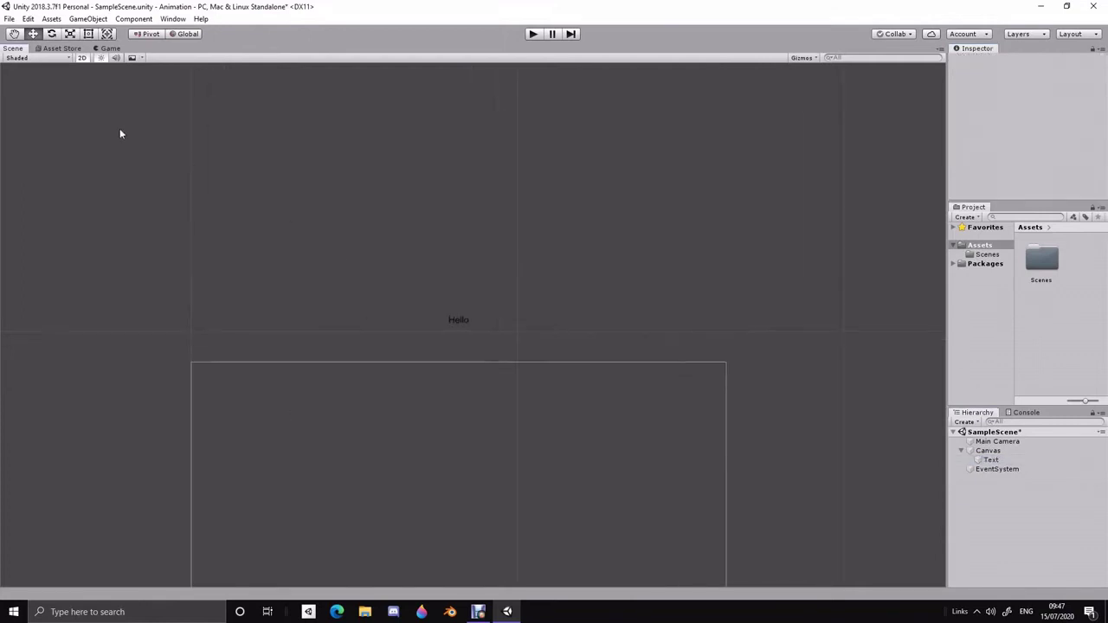
Preview in Game view, then move the Hello text higher above the canvas to Y 374.
left_click(102, 47)
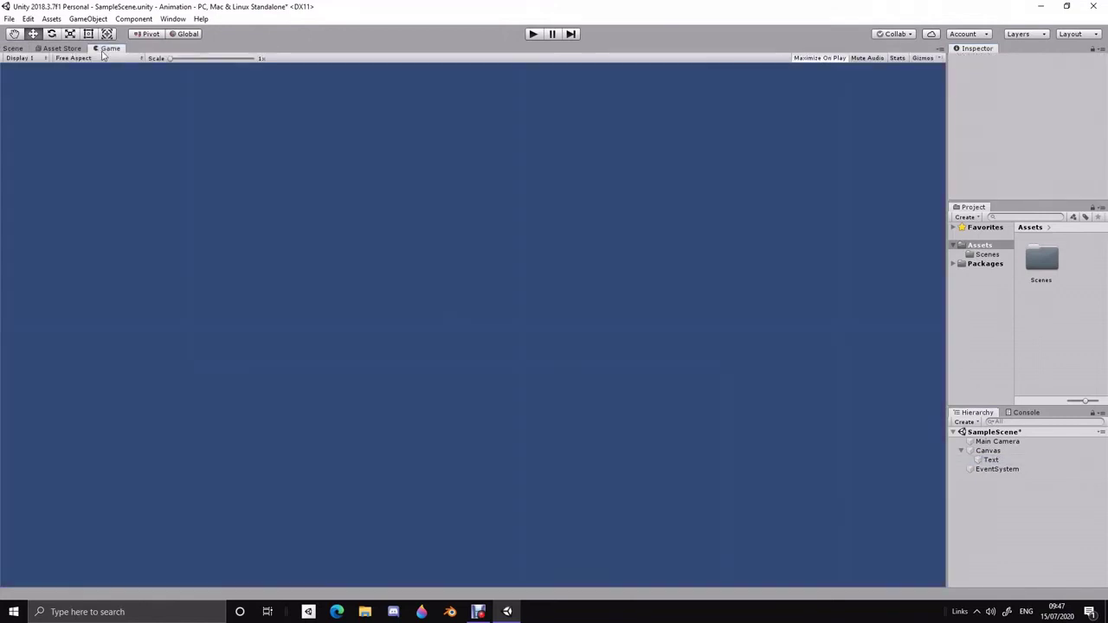
left_click(12, 48)
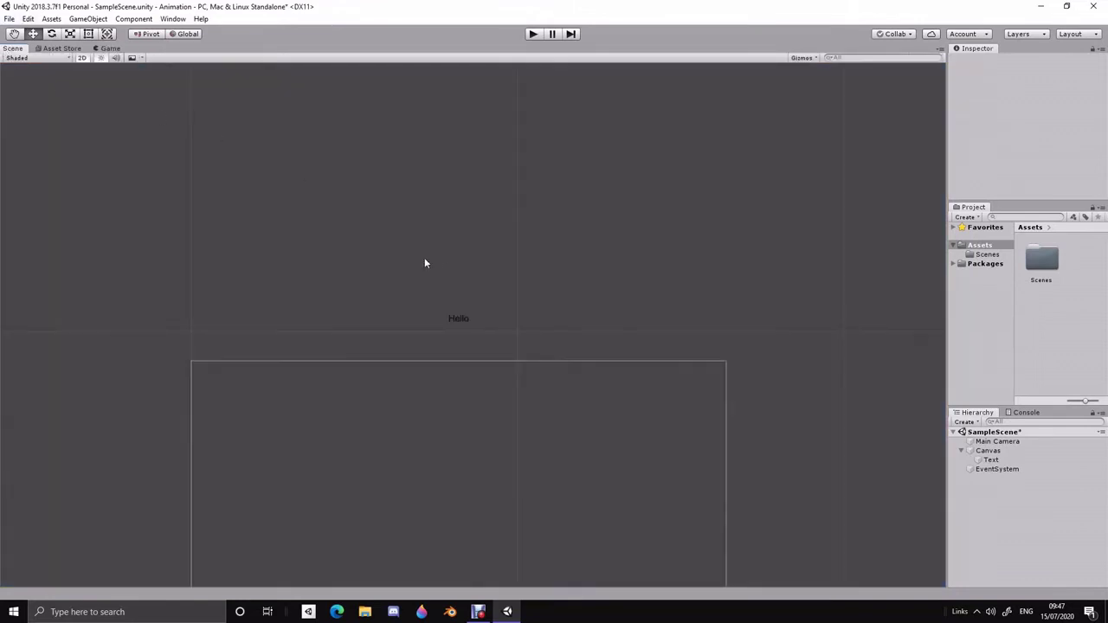
left_click(459, 317)
left_click(487, 289)
left_click(459, 318)
left_click_drag(458, 282, 459, 201)
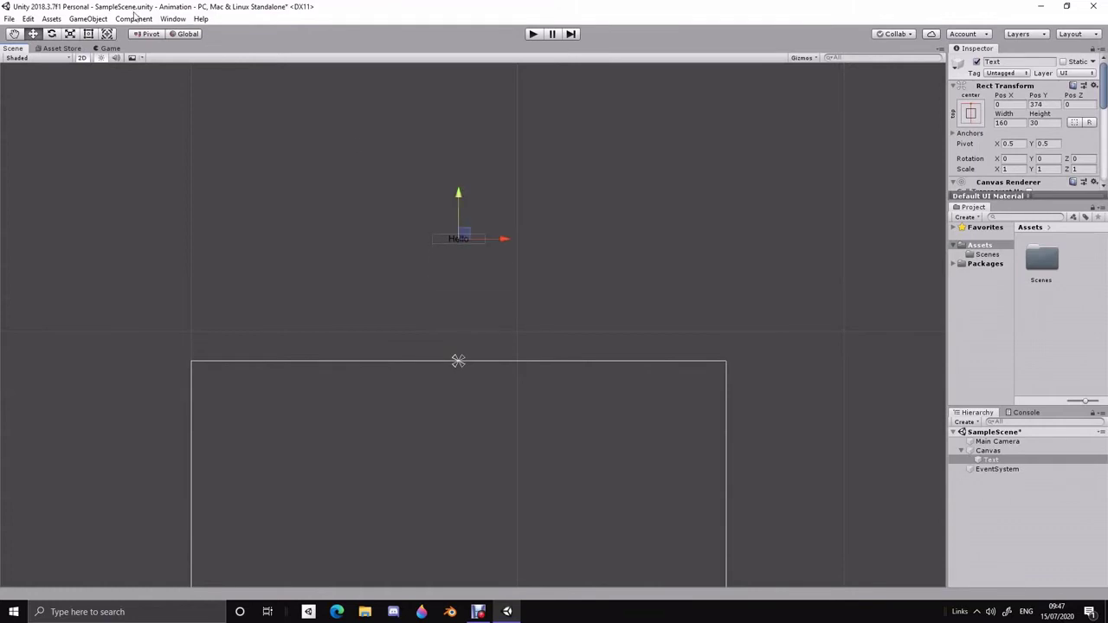
left_click(167, 19)
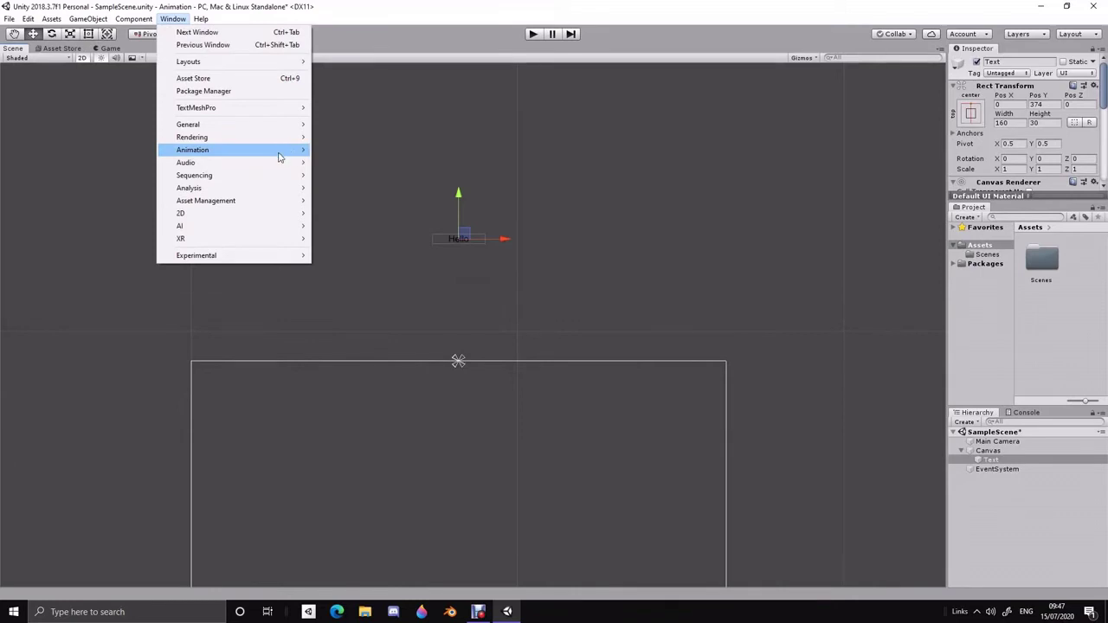
Dock the Animation window above the Scene view and bring the Text object into view.
mouse_move(192, 150)
left_click(342, 152)
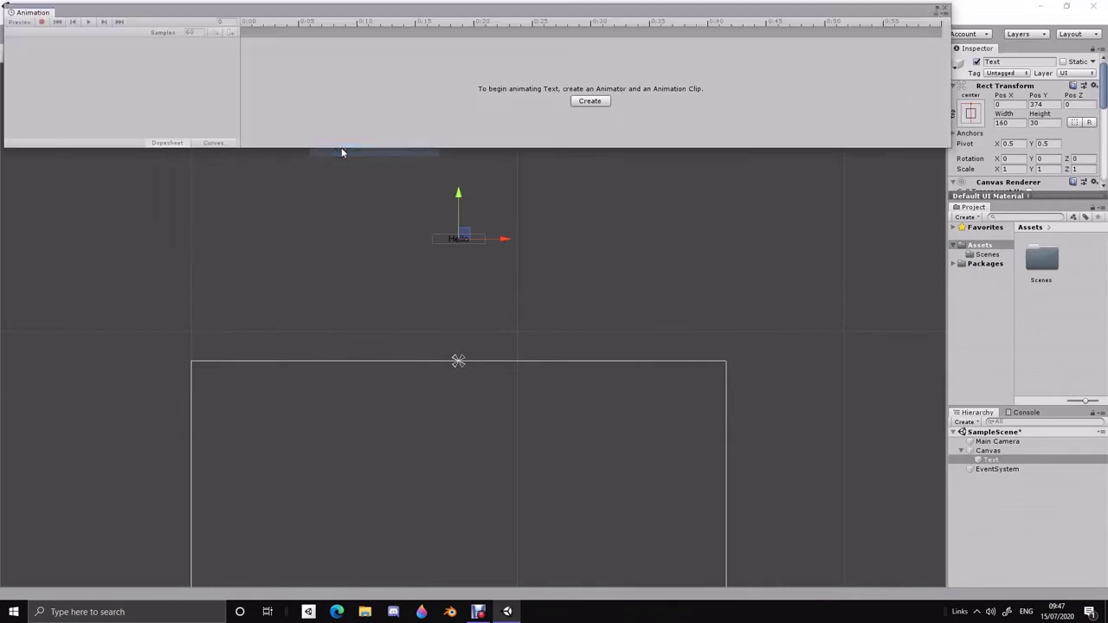
mouse_move(37, 17)
left_mouse_down()
mouse_move(812, 310)
mouse_move(814, 354)
left_mouse_up()
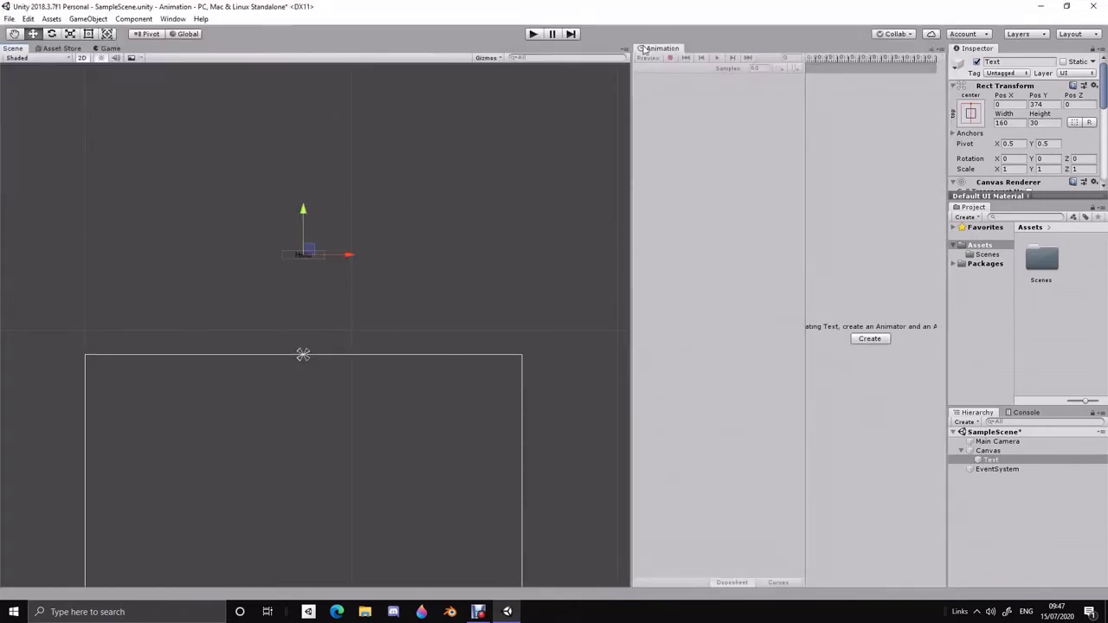
left_click_drag(645, 48, 515, 110)
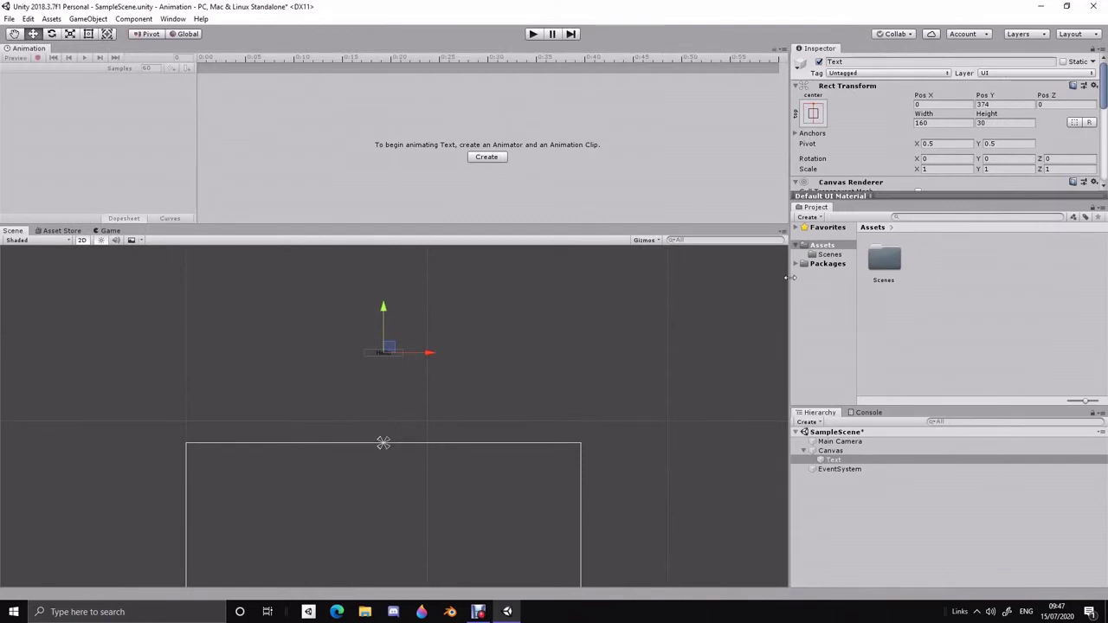
left_click_drag(794, 255, 947, 255)
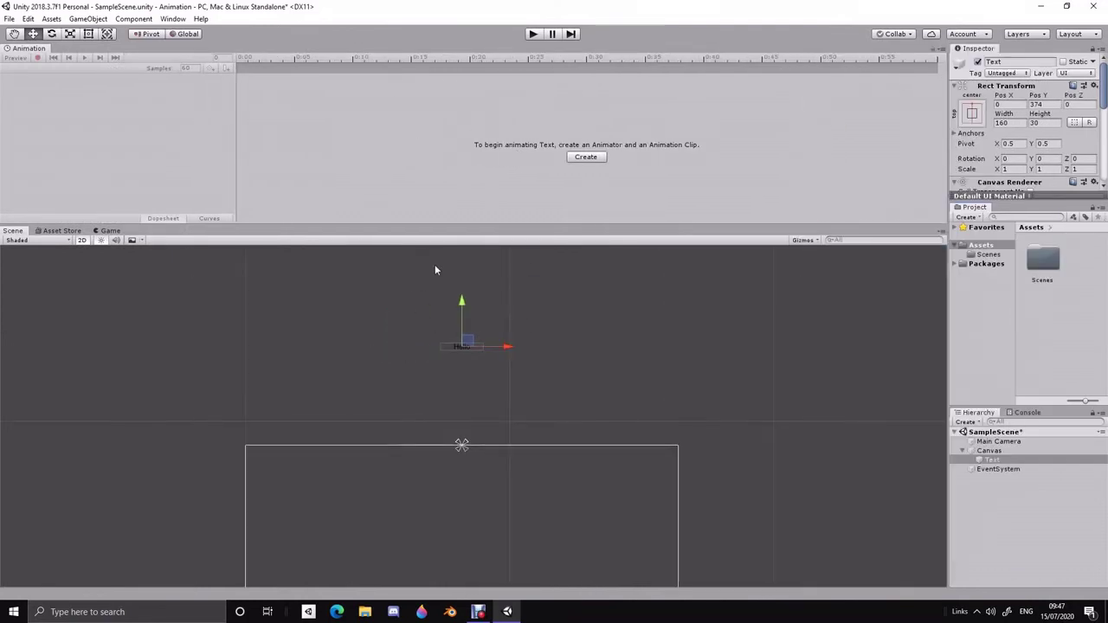
middle_click_drag(451, 292, 475, 210)
scroll(407, 333, "up", 1)
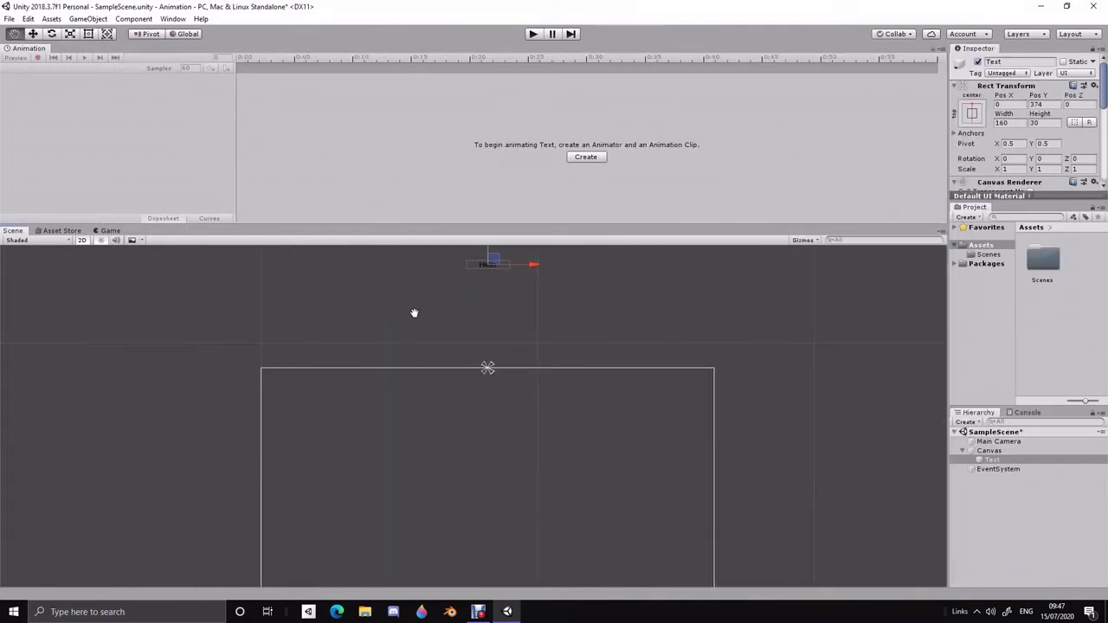
scroll(356, 290, "up", 1)
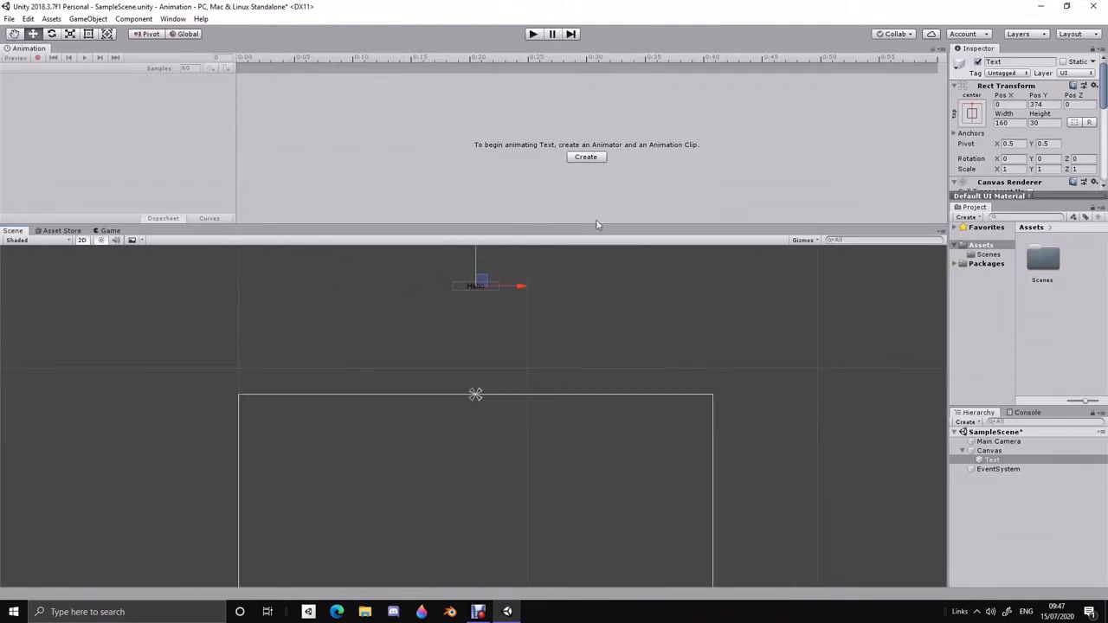
Create a new animation clip named 'Text' and save it in Assets.
left_click(586, 157)
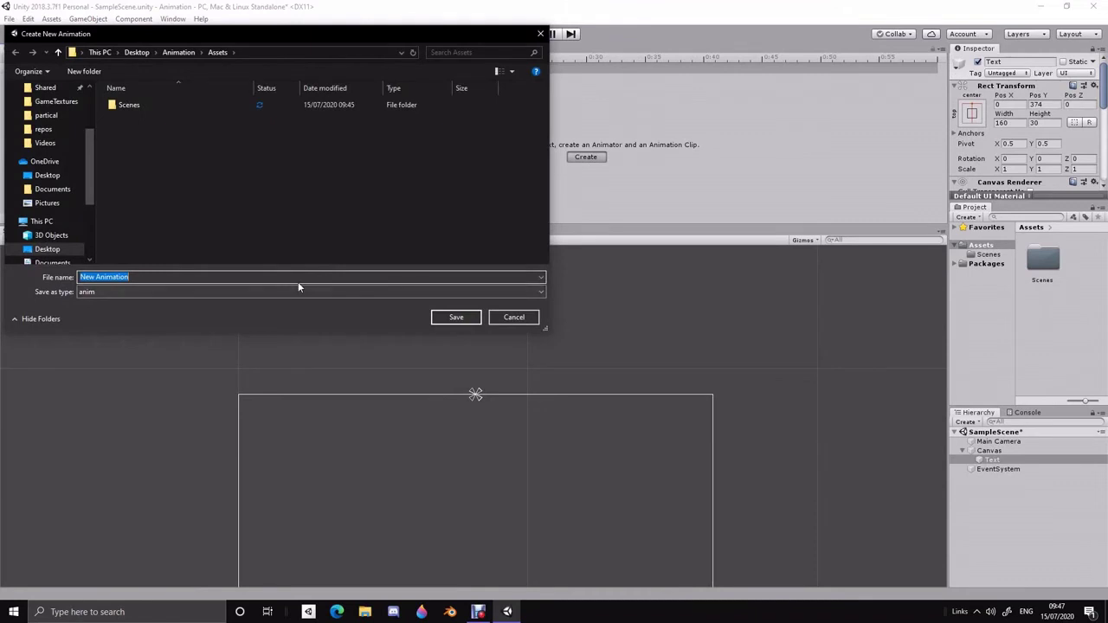
key("BackSpace")
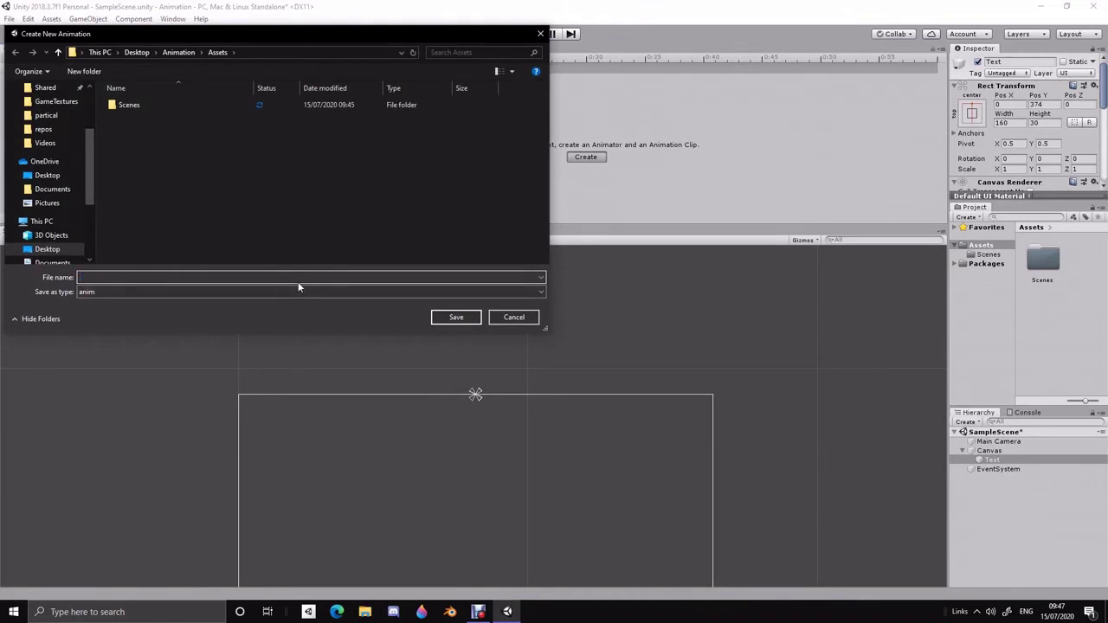
type("Text")
key("Return")
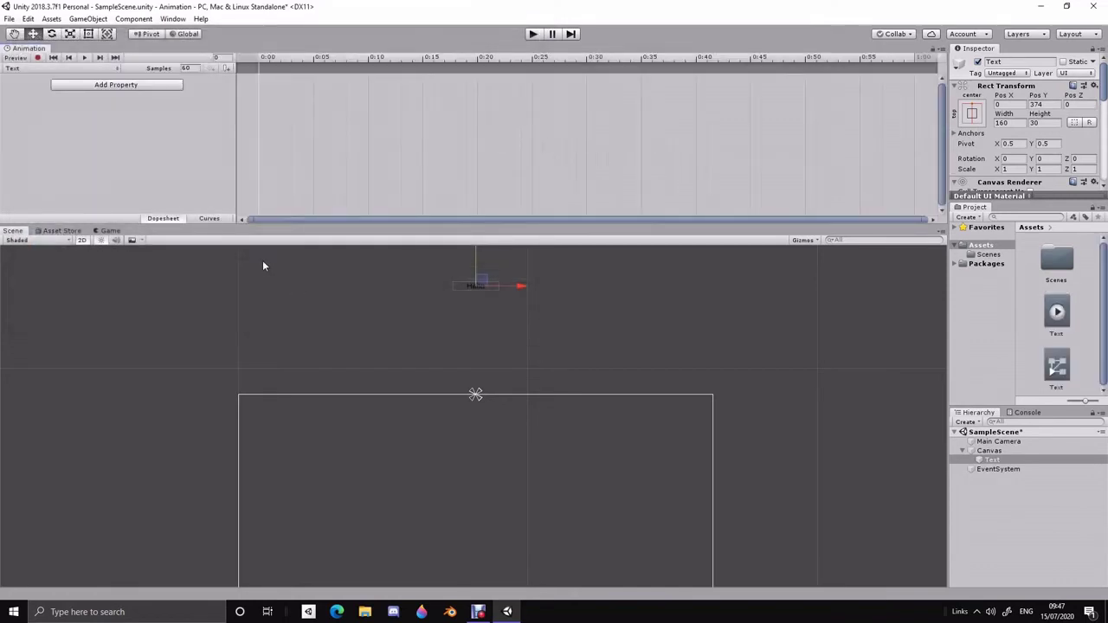
With recording on, key the text at frame 40 dropping from above into the canvas.
left_click(37, 58)
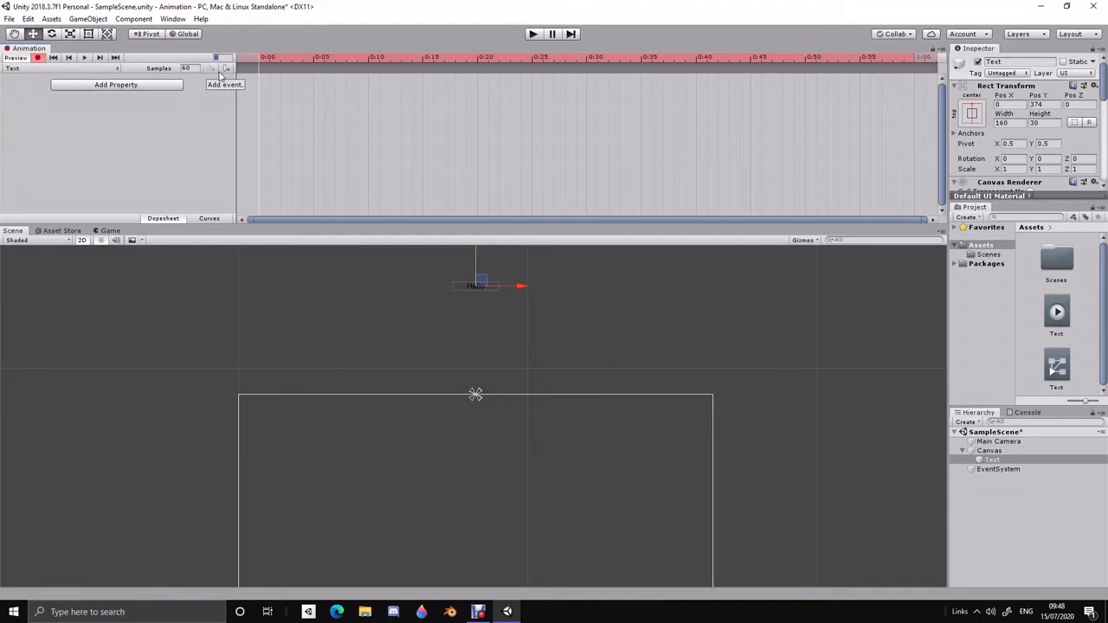
type("40")
key("Return")
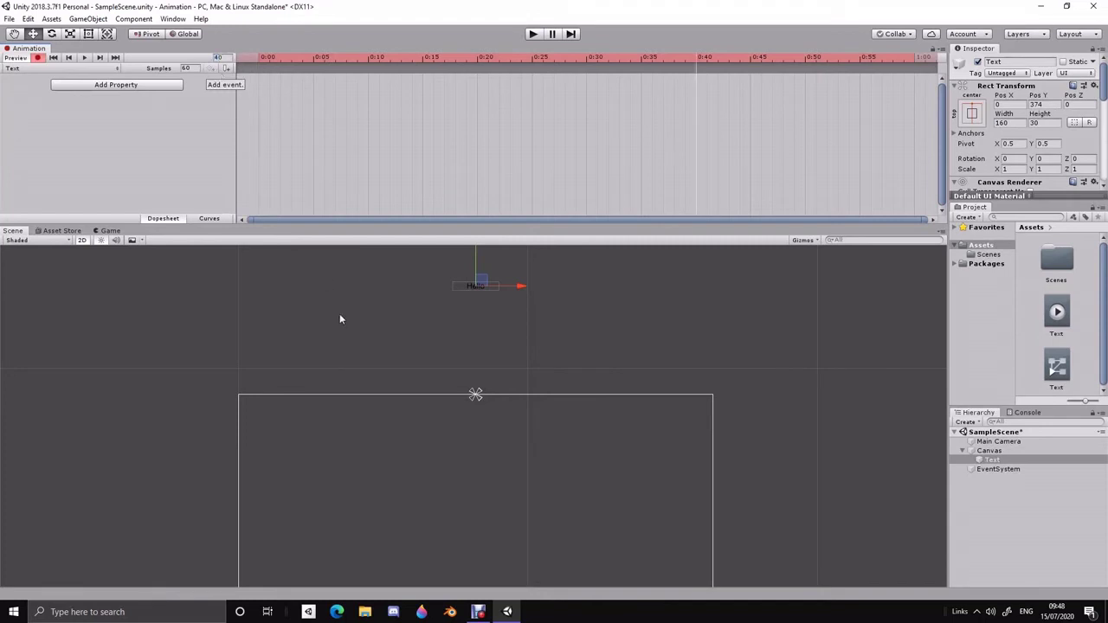
scroll(425, 404, "down", 3)
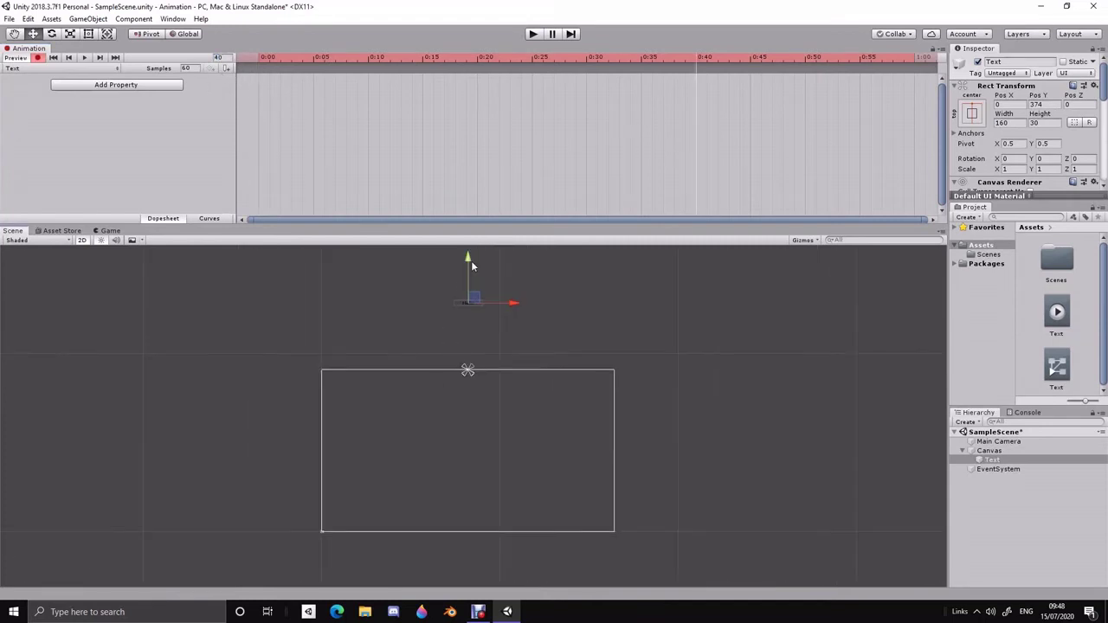
left_click_drag(470, 260, 464, 324)
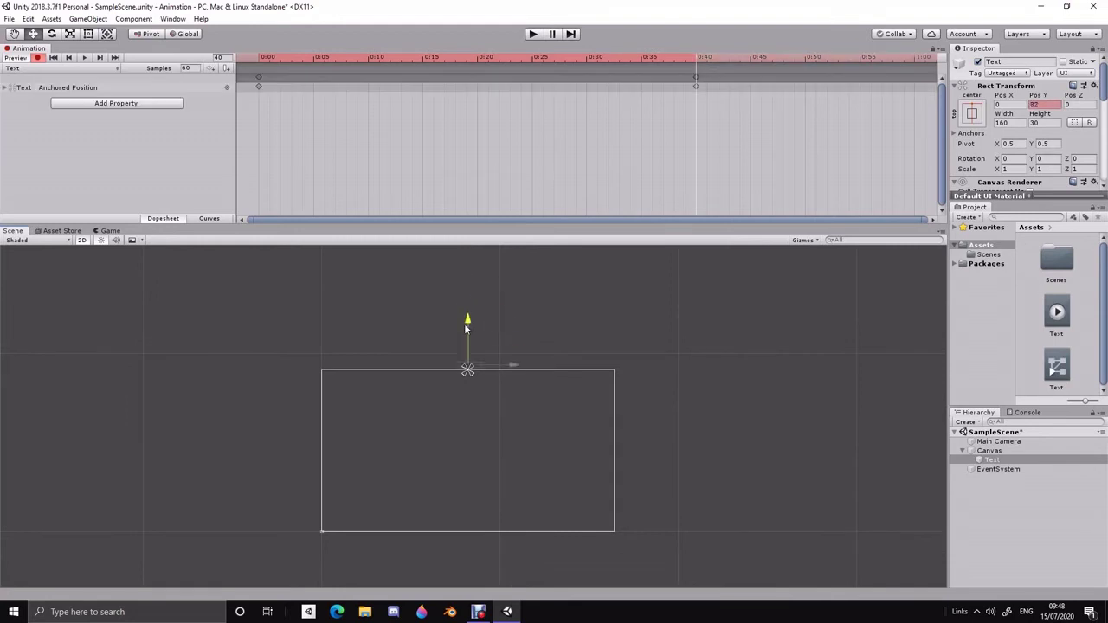
left_click(1039, 104)
type("0")
key("Return")
scroll(457, 391, "up", 2)
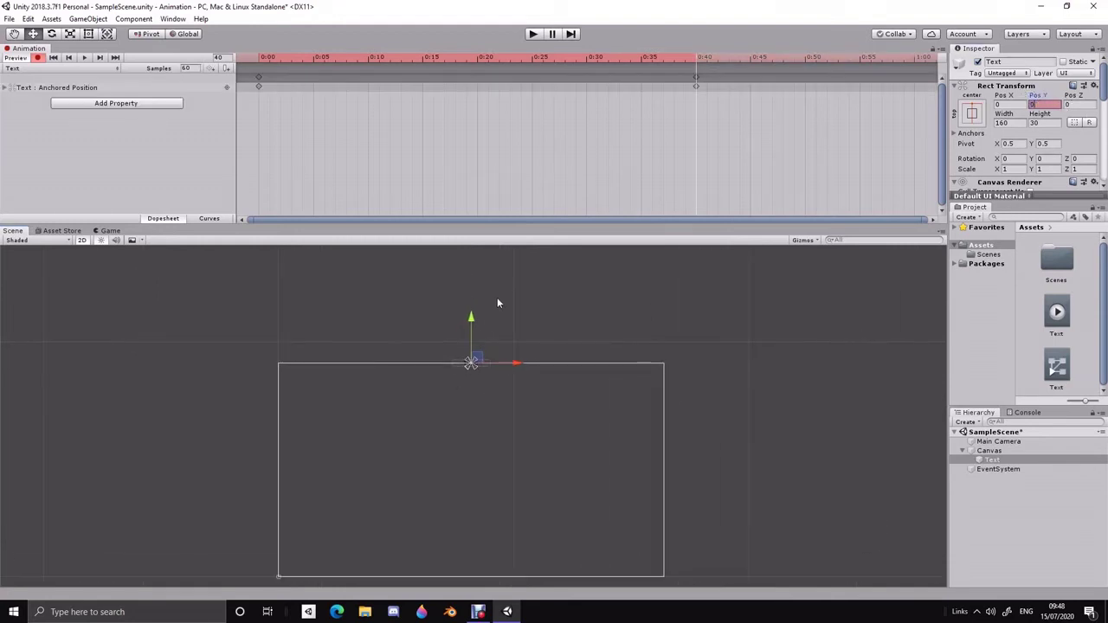
left_click_drag(473, 318, 473, 426)
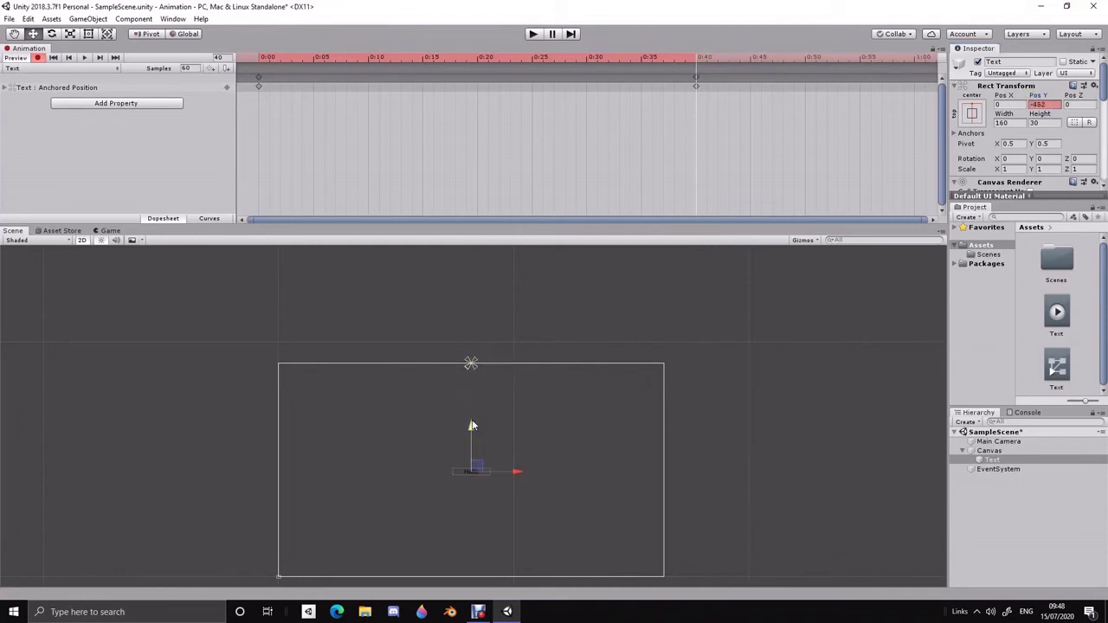
Move the playhead to frame 20 to preview the drop.
left_click(230, 57)
type("20")
key("Return")
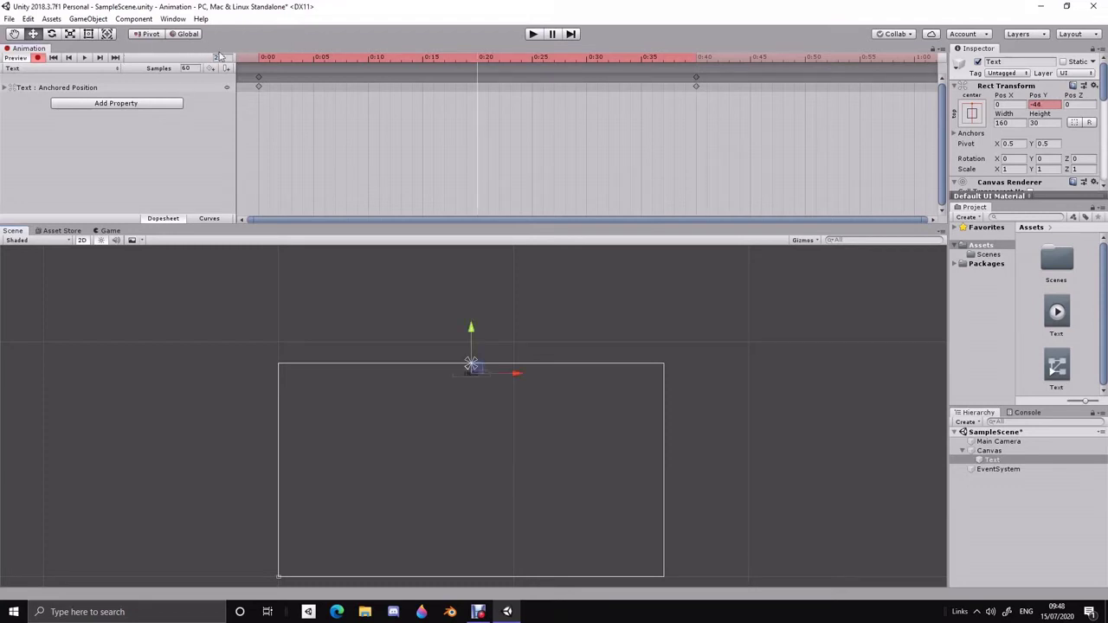
Key a bounce: text slightly higher at frame 60, settled lower at frame 70; select the clip.
left_click(230, 58)
type("60")
key("Return")
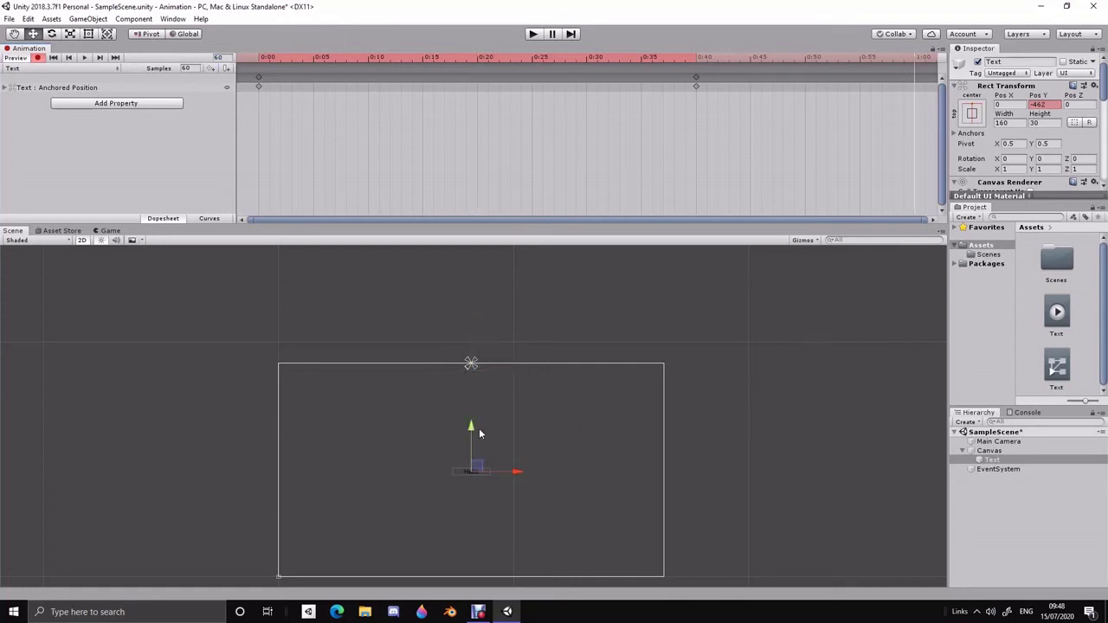
left_click_drag(475, 426, 474, 408)
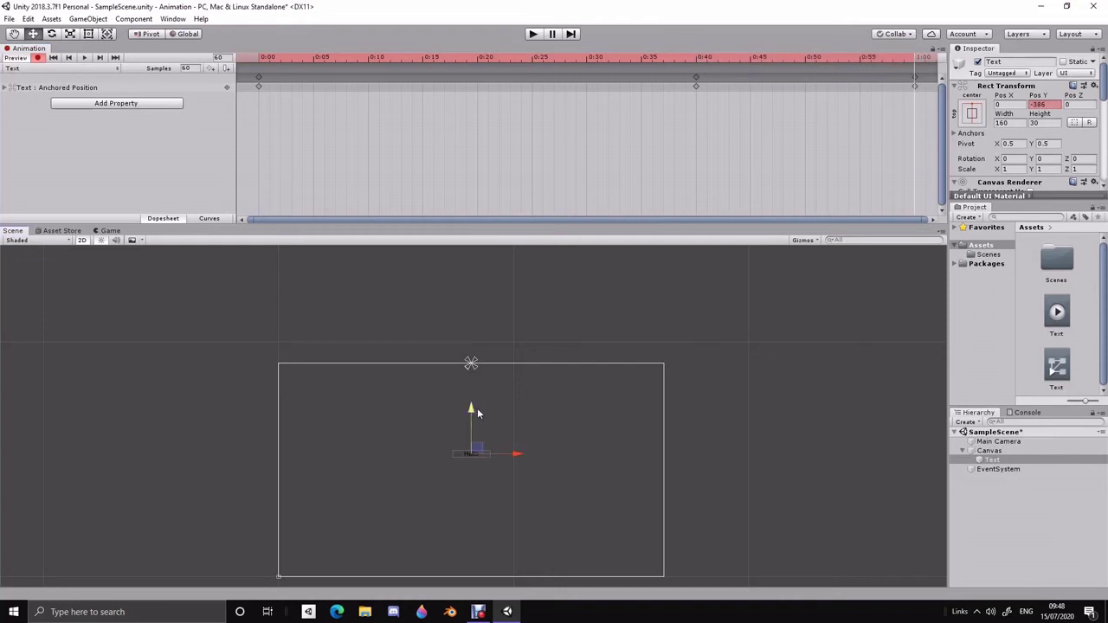
left_click(223, 57)
type("70")
left_click_drag(472, 409, 473, 416)
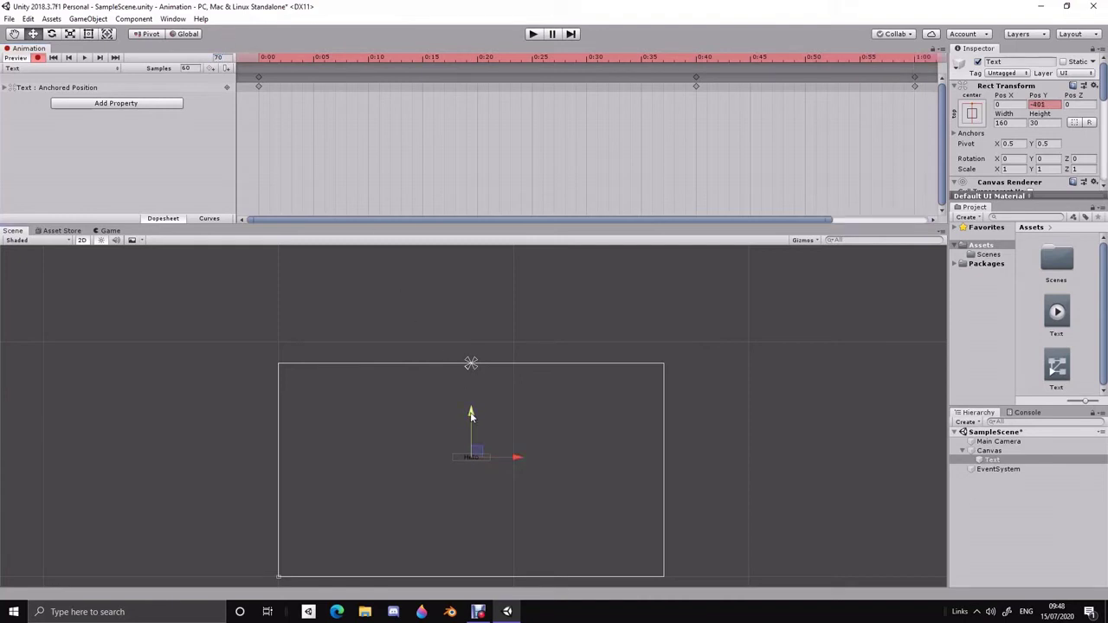
left_click(814, 352)
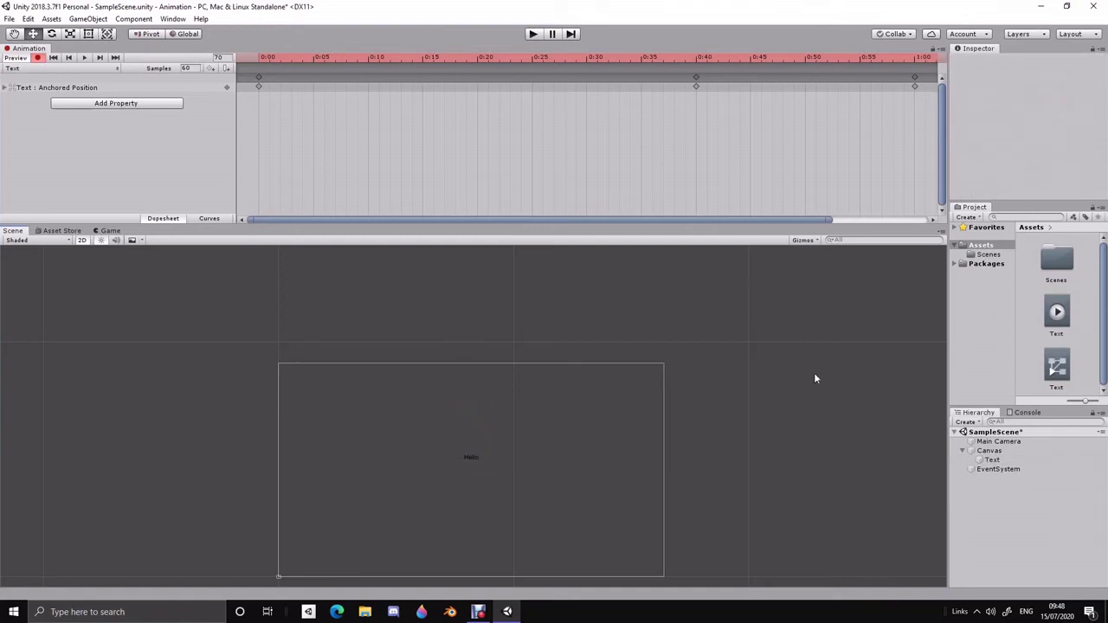
left_click(1055, 322)
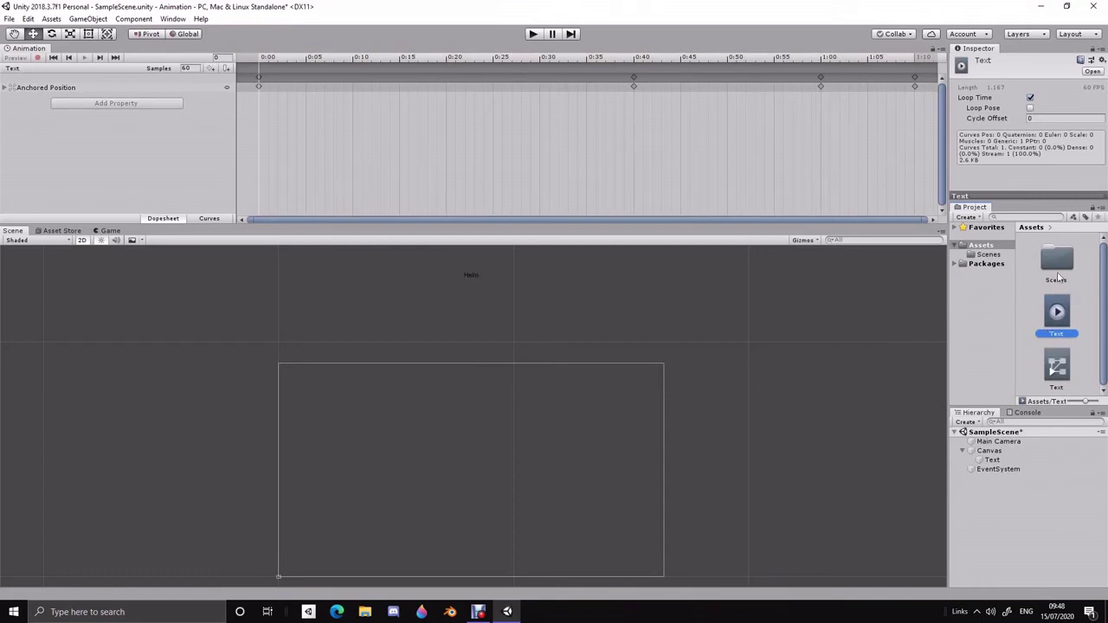
Uncheck Loop Time in the Text clip's Inspector.
left_click(968, 98)
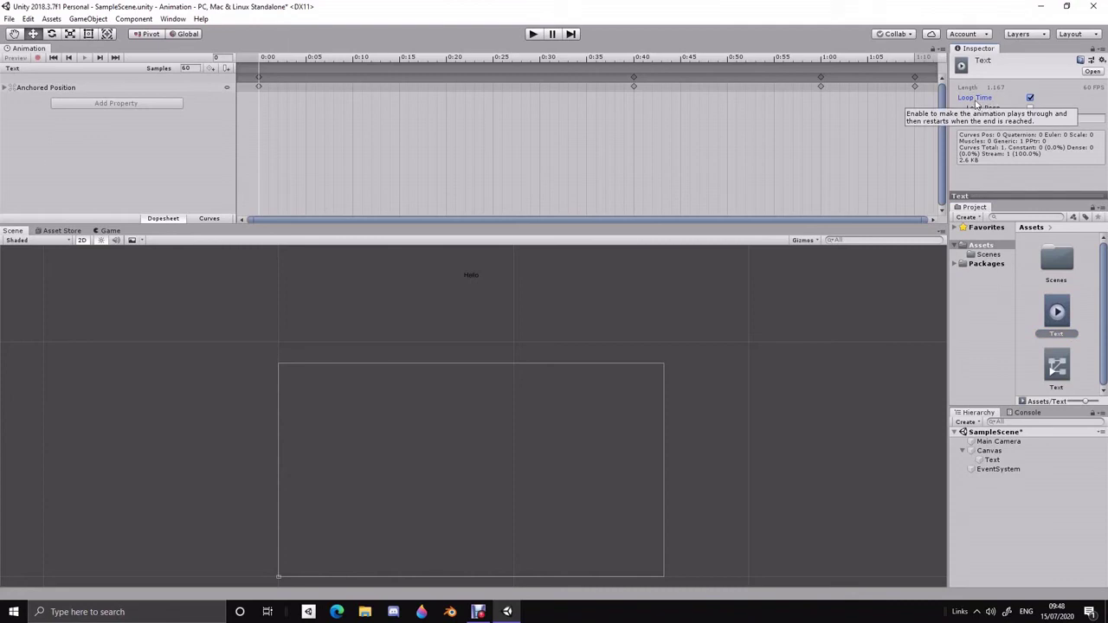
left_click(1031, 98)
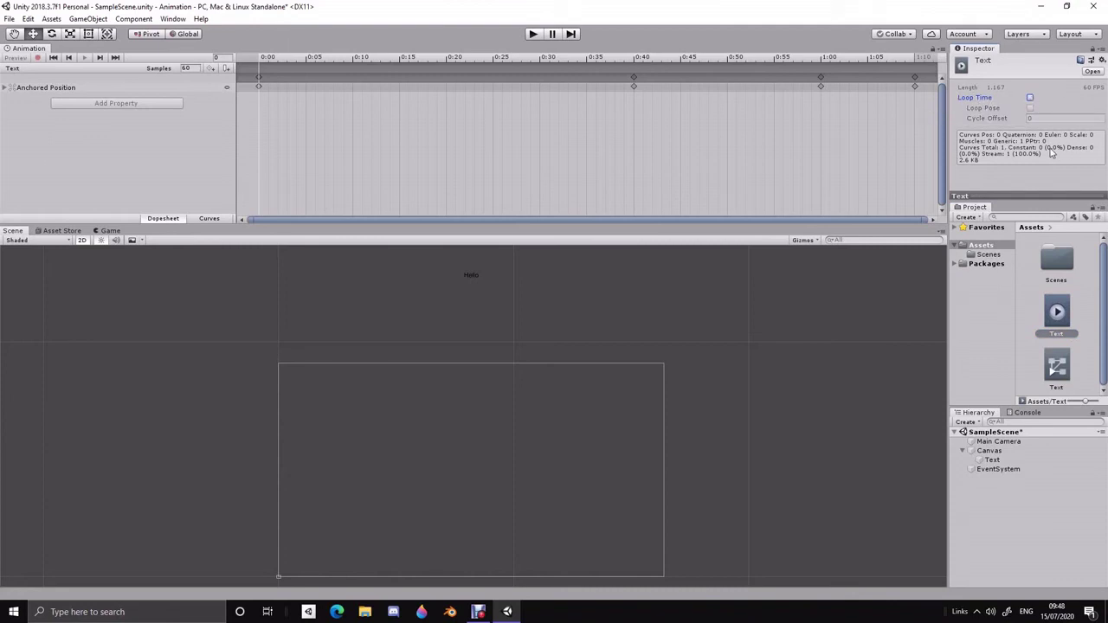
mouse_move(35, 49)
left_mouse_down()
mouse_move(555, 299)
mouse_move(626, 285)
left_mouse_up()
Close the Animation tab so the Scene view with the Hello text fills the space.
right_click(26, 50)
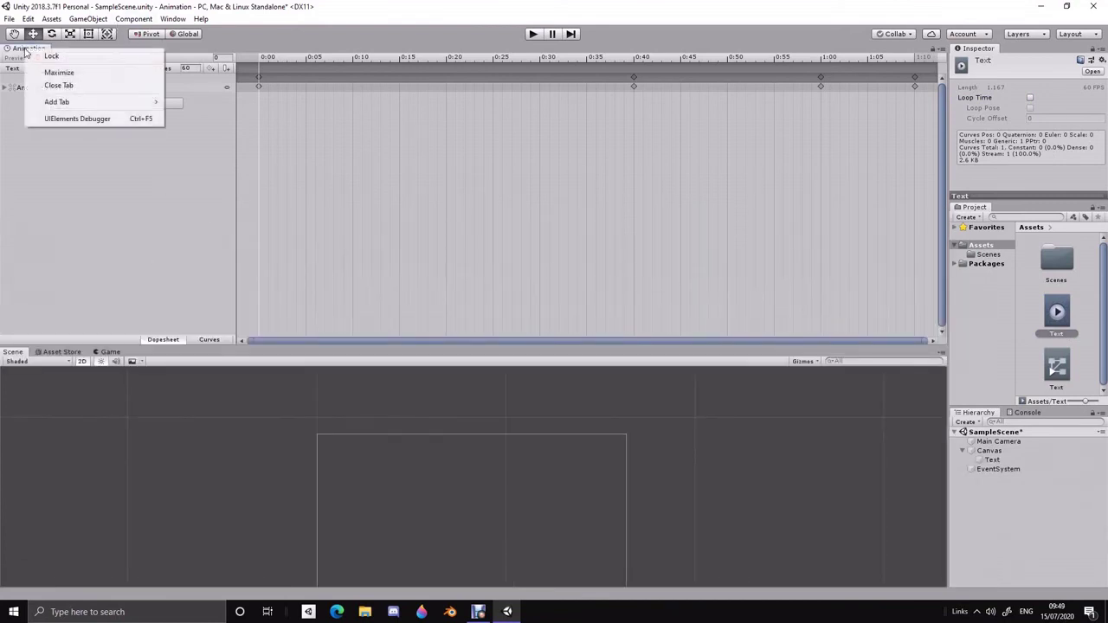
left_click(73, 86)
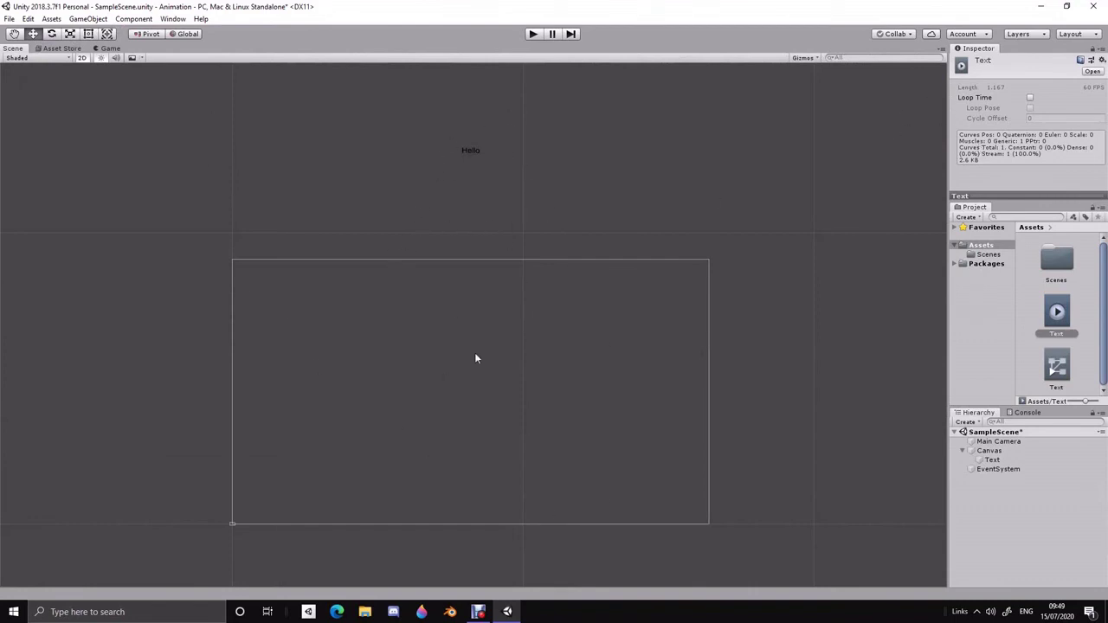
left_click(534, 35)
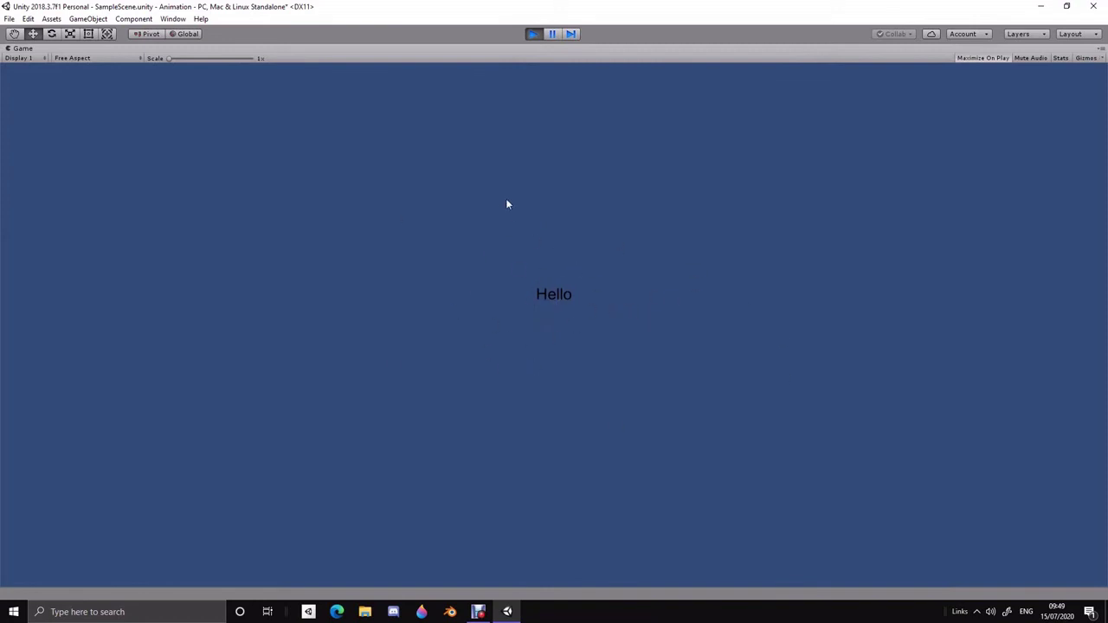
left_click(533, 34)
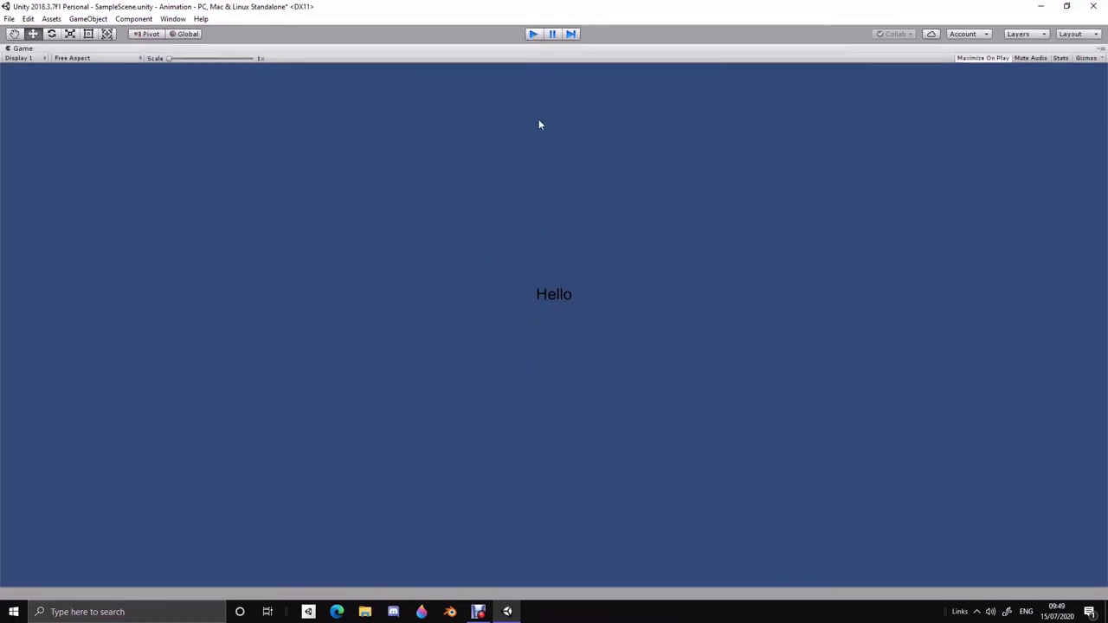